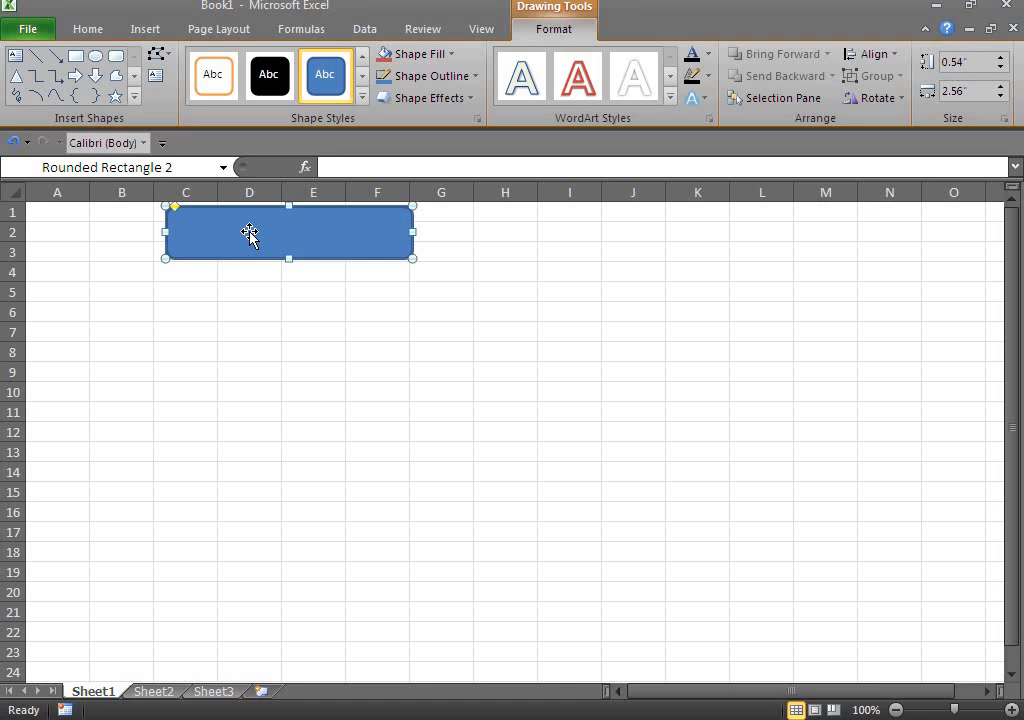
Enter "Marks Sheet" in the rounded rectangle and format the text as bold at size 20
text(Marks Sheet)
drag(254, 225, 176, 223)
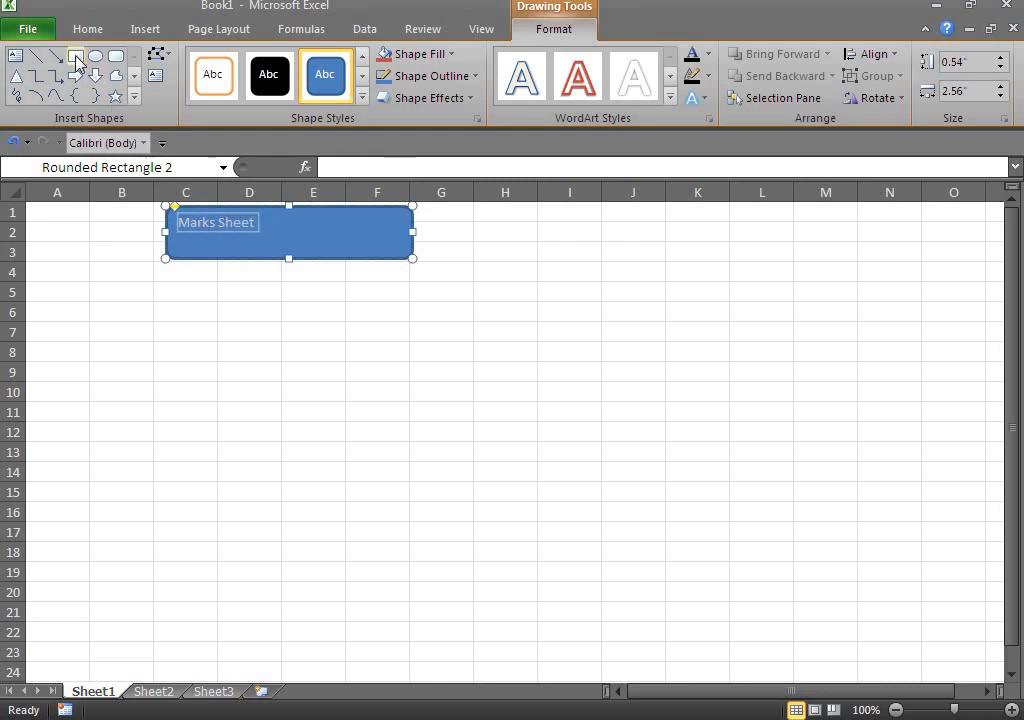
click(93, 33)
click(254, 63)
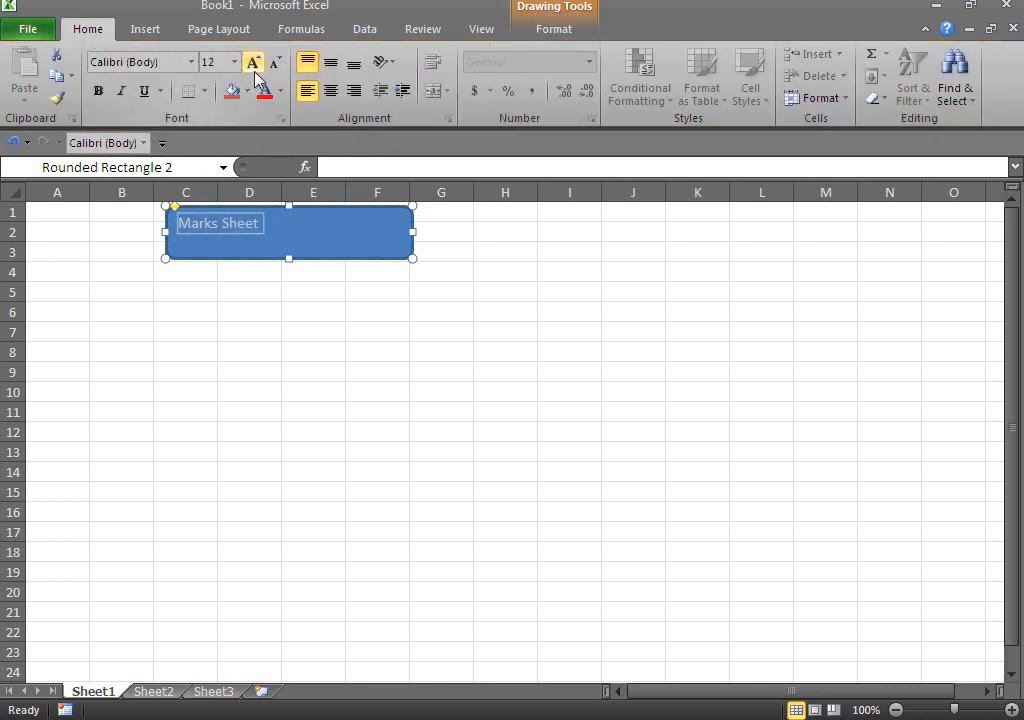
click(254, 63)
click(254, 63)
click(254, 63)
click(254, 63)
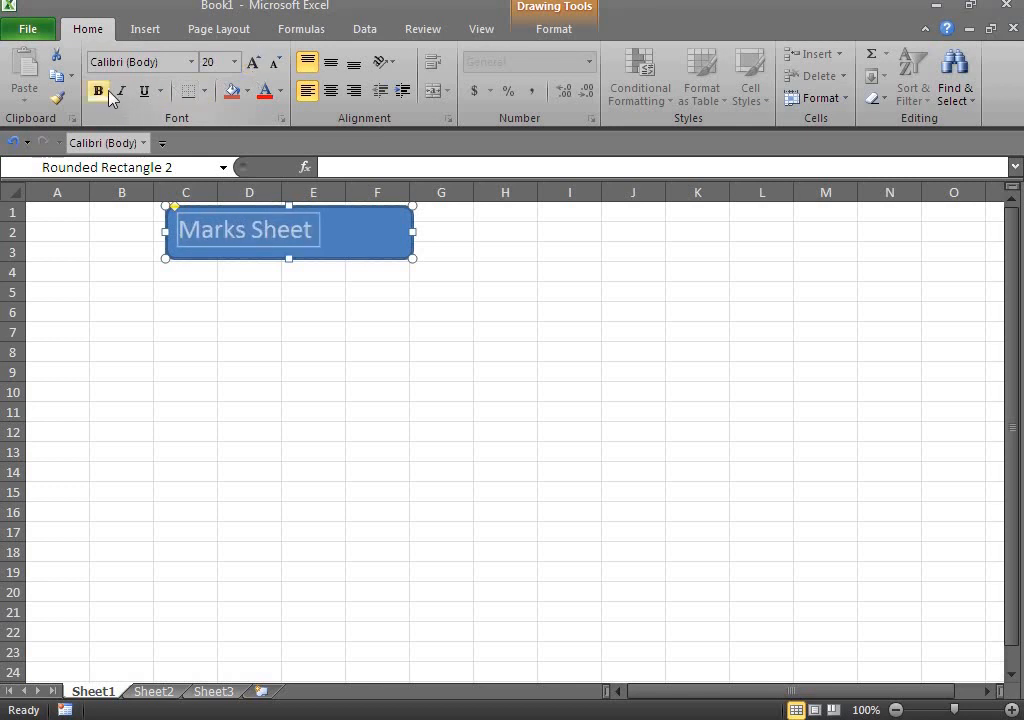
click(100, 90)
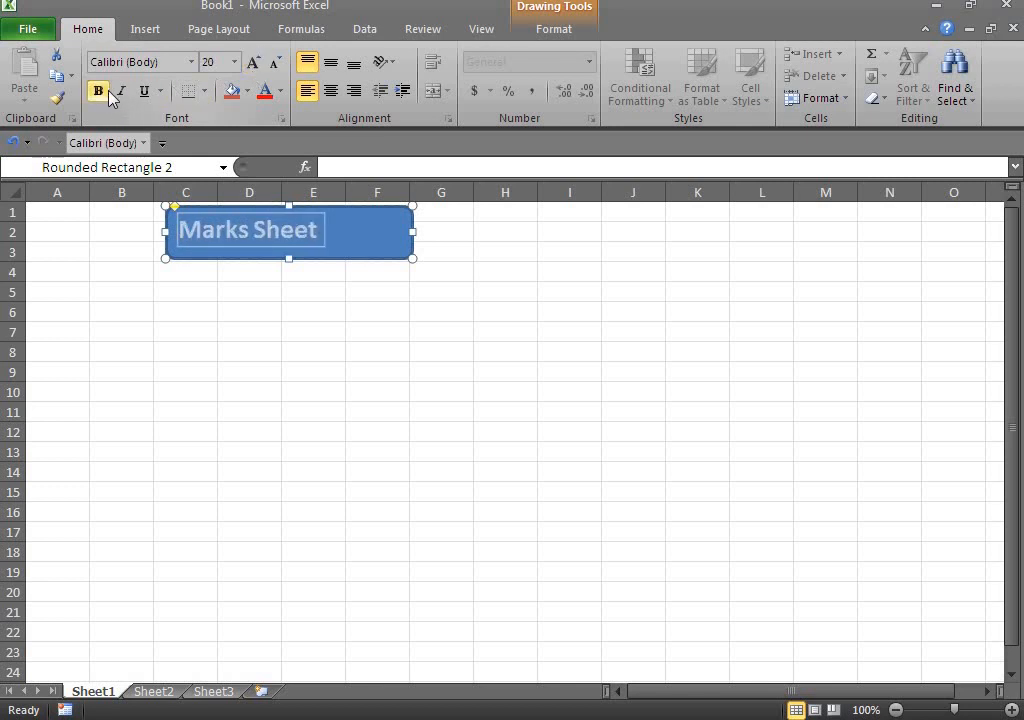
Centre the title text horizontally and vertically within the rounded rectangle
click(334, 91)
click(340, 64)
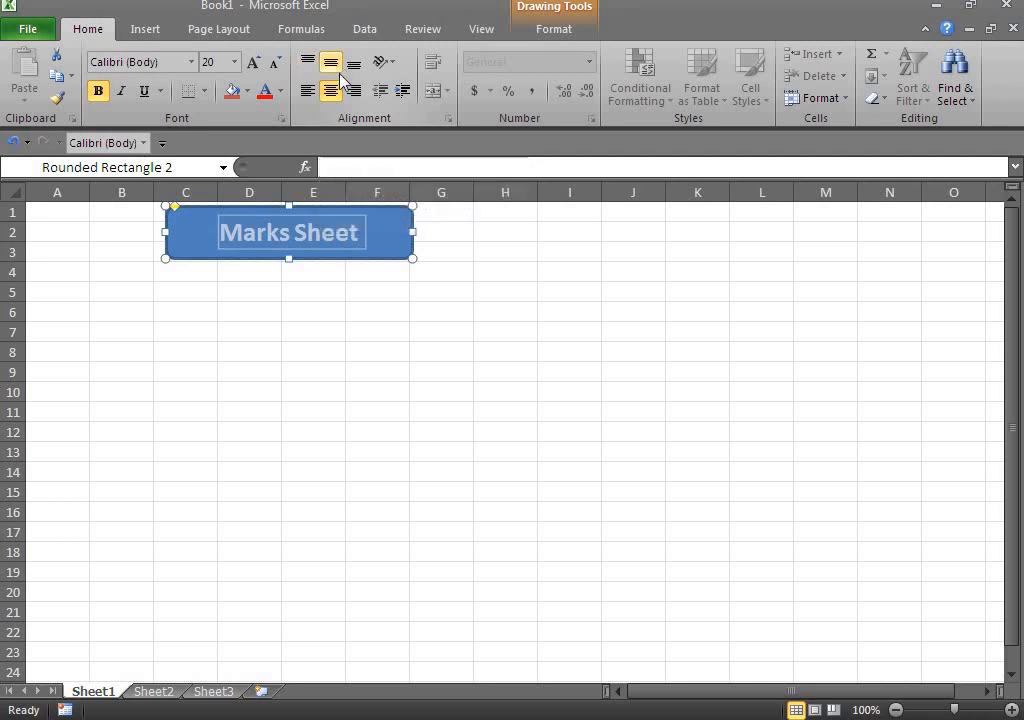
click(360, 258)
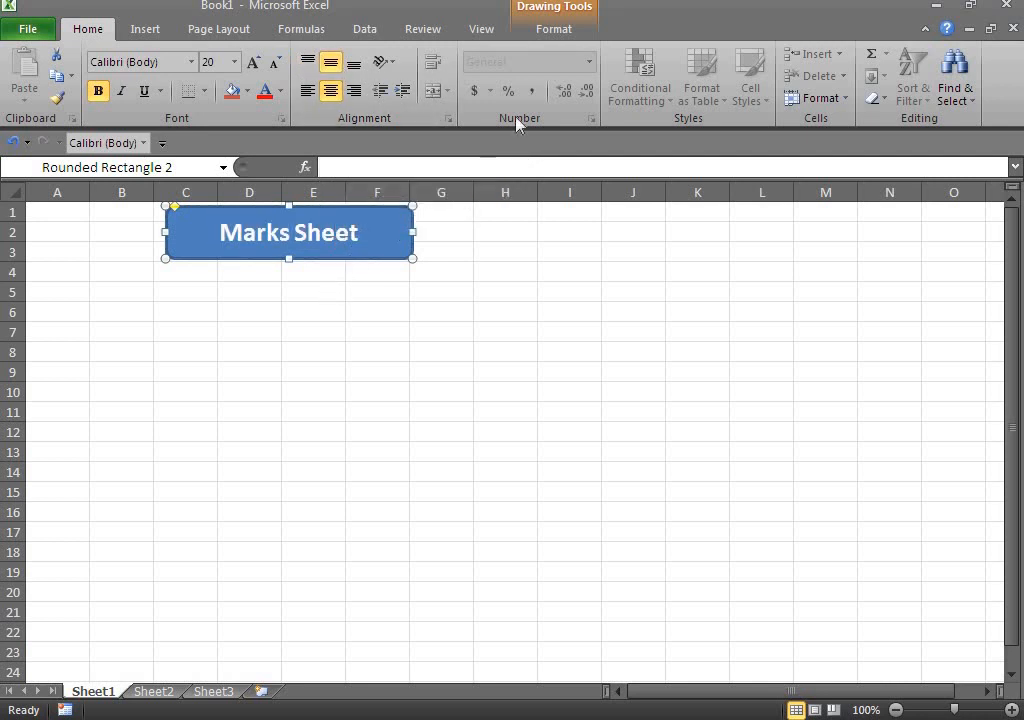
Apply the glossy aqua shape style to the title rectangle and the purple reflected WordArt style to its text
click(556, 32)
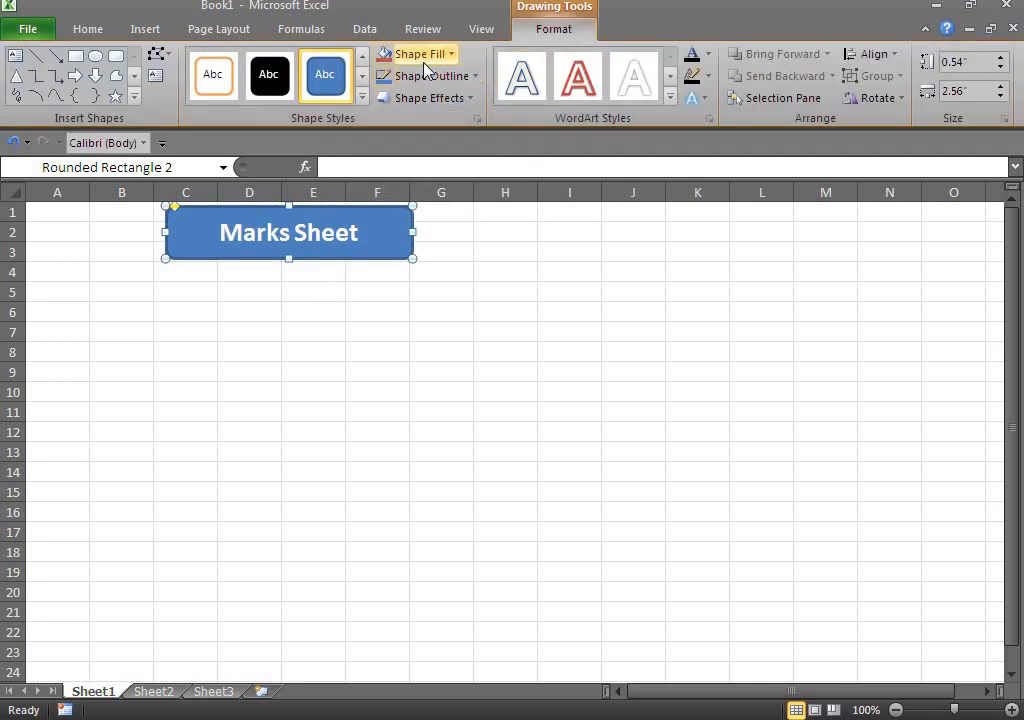
click(362, 97)
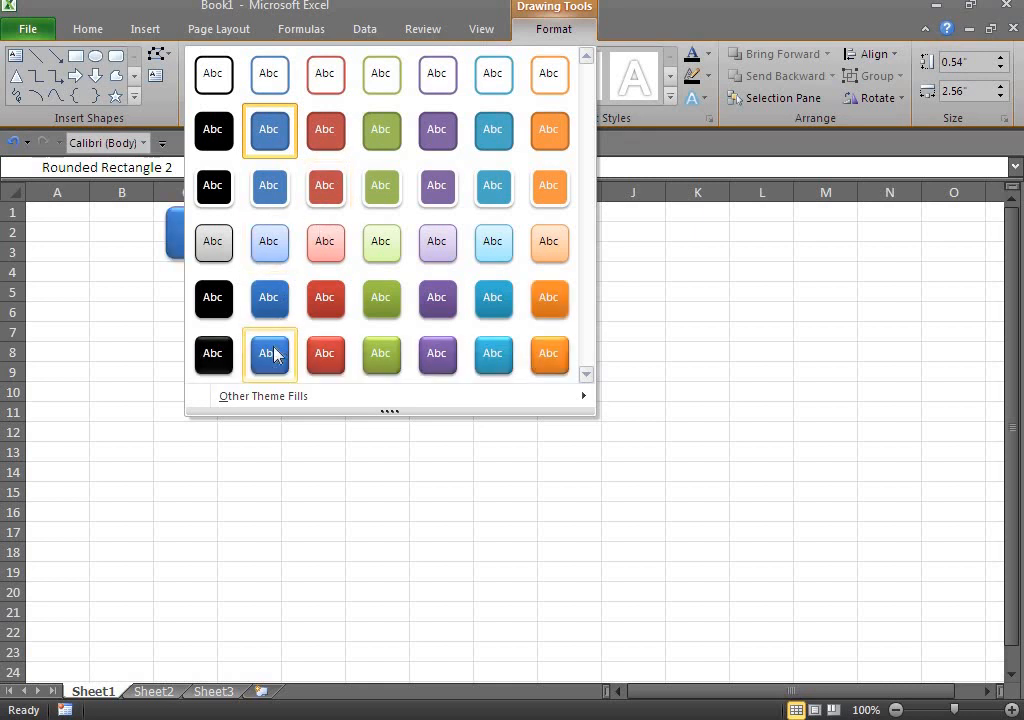
click(493, 355)
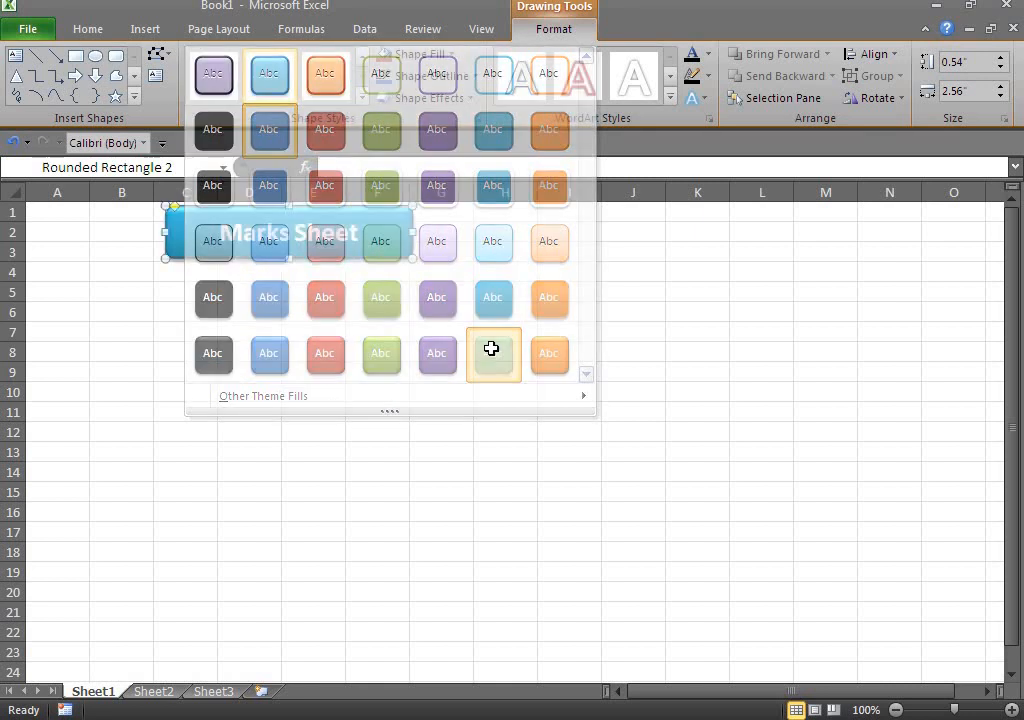
click(670, 97)
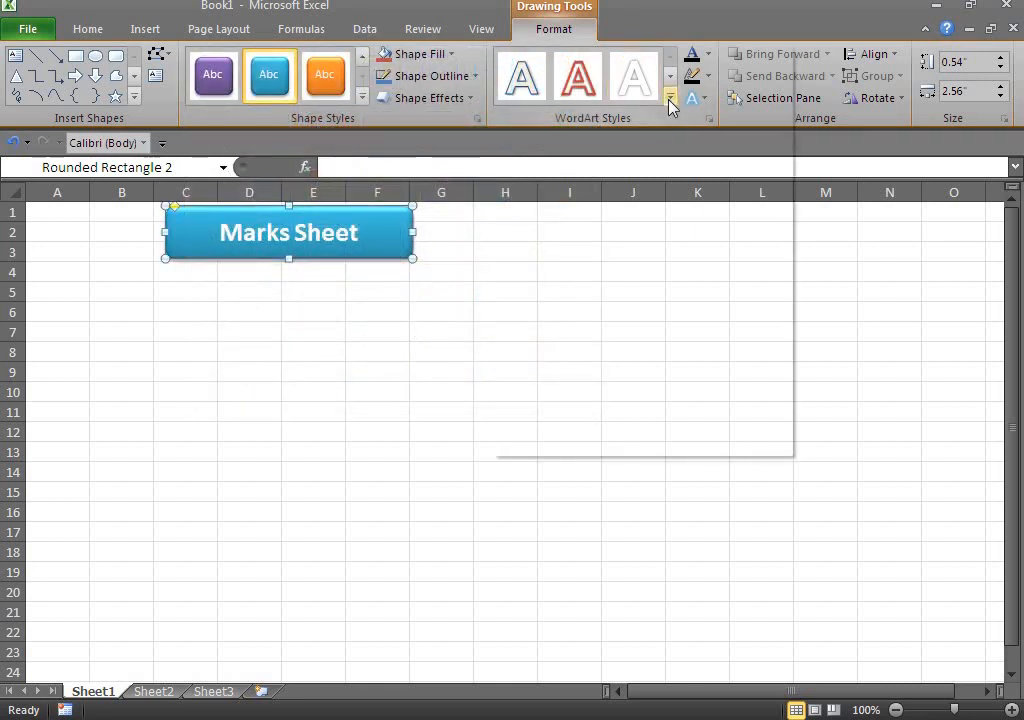
click(745, 275)
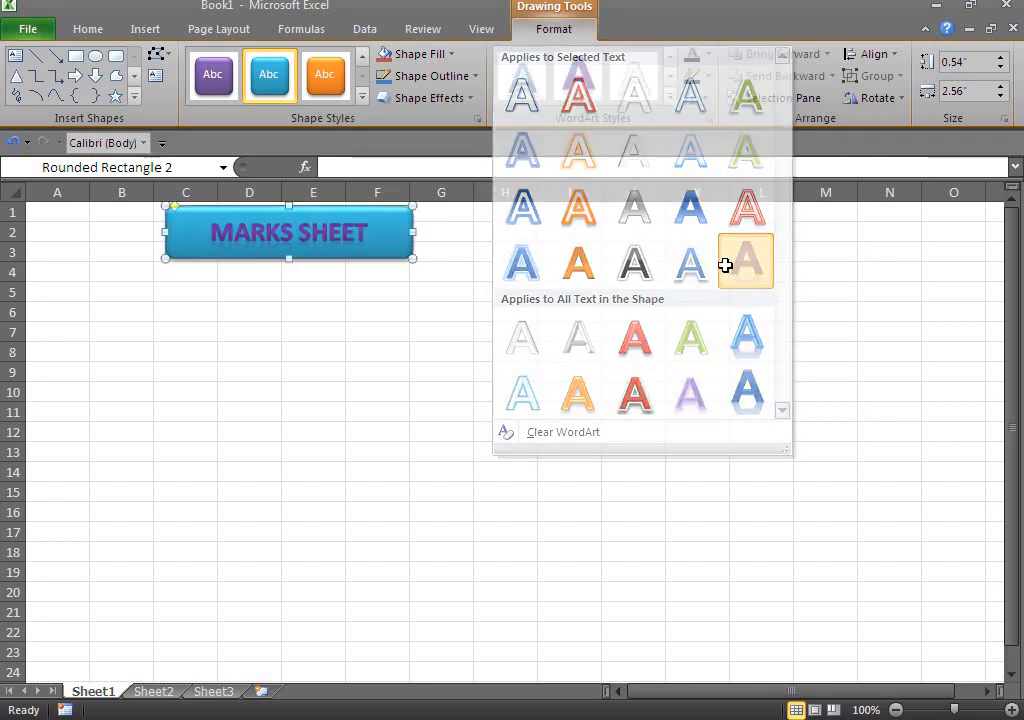
Enter the column headings "Roll No." and "Name" in cells A5 and B5
drag(43, 295, 683, 464)
click(83, 300)
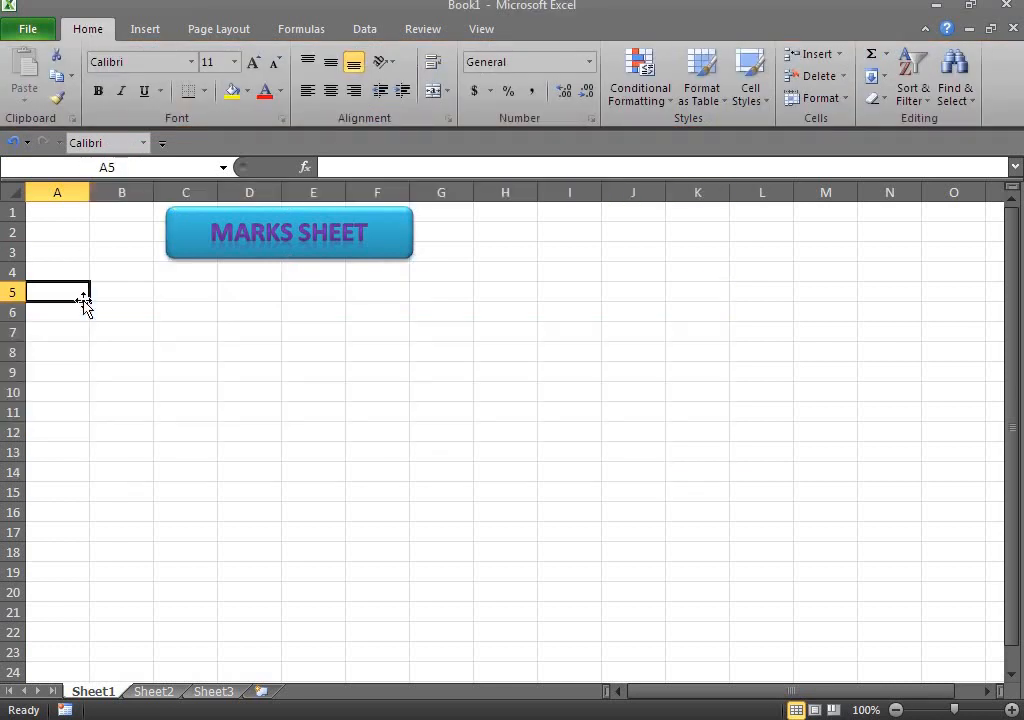
text(Roll)
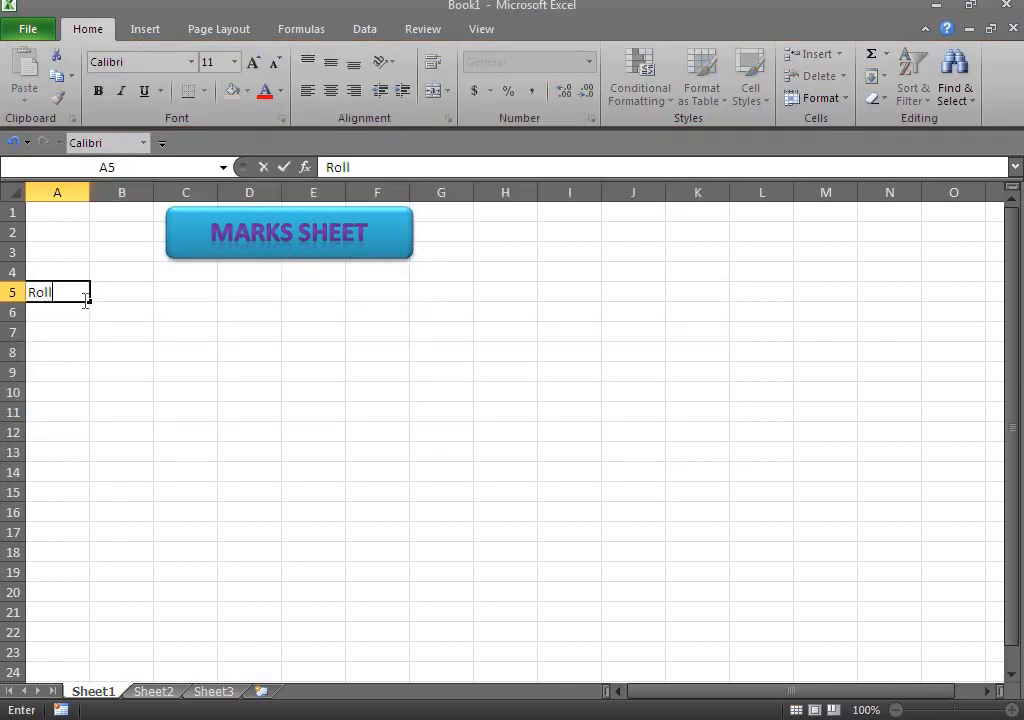
text( No.)
key(Tab)
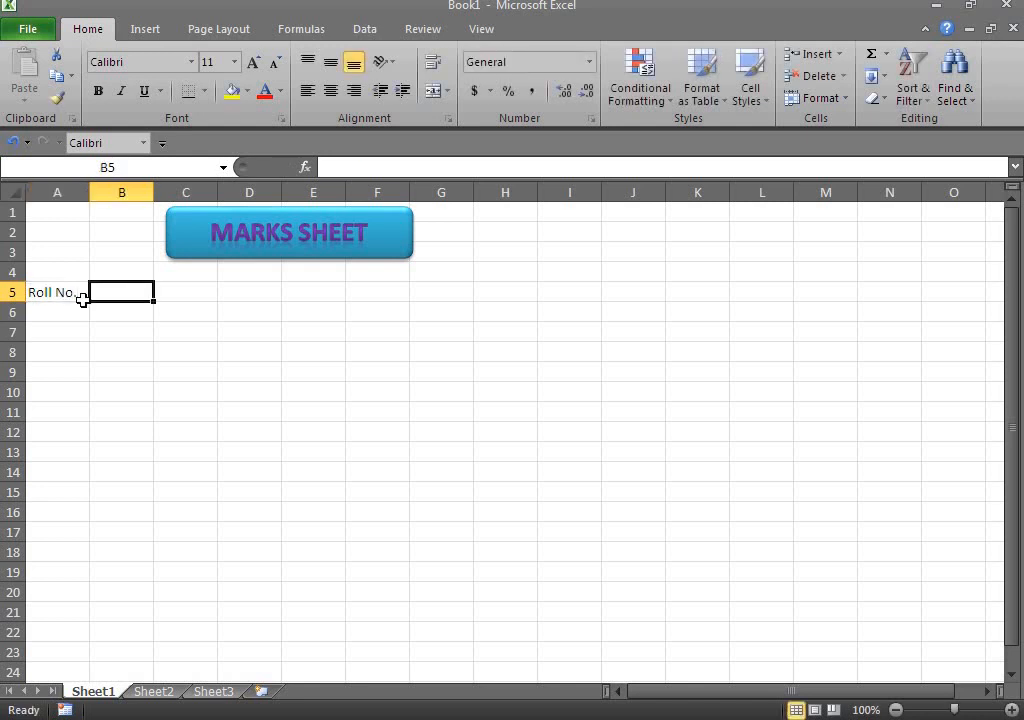
text(Name)
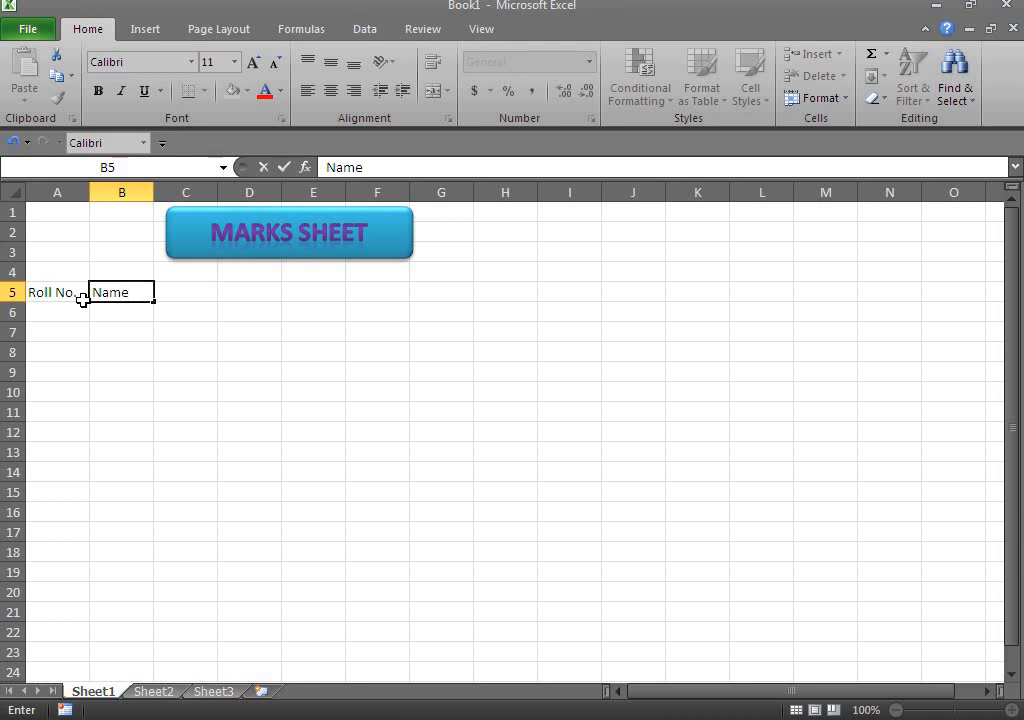
key(Tab)
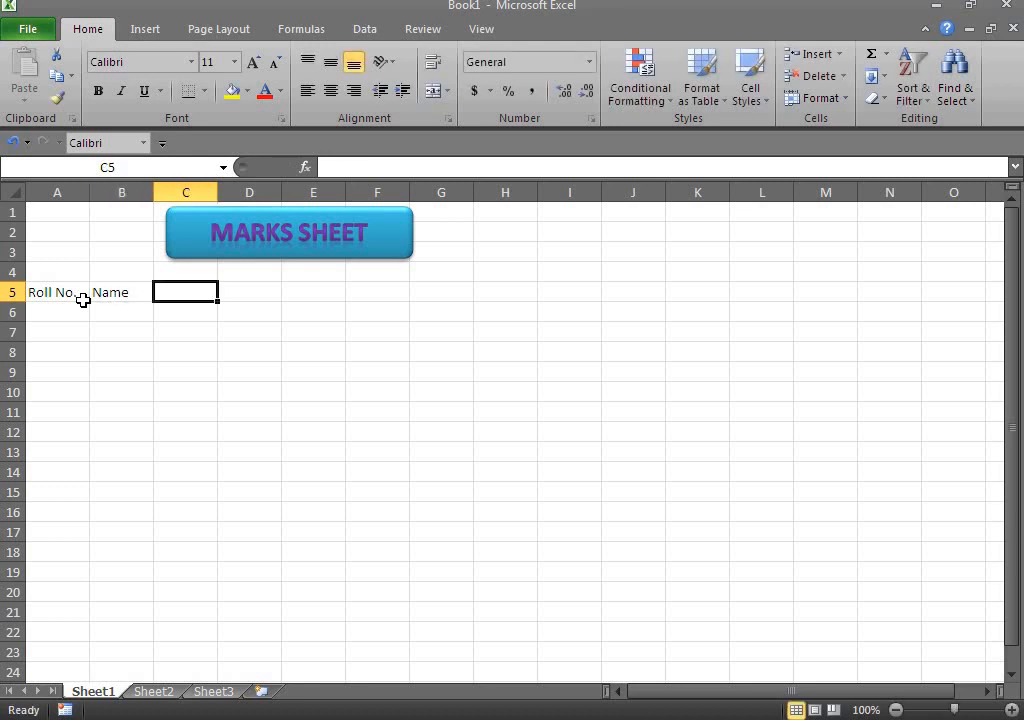
Add the subject headings Hindi, Math, Science, SST and English in cells C5 to G5
text(Hindi)
key(Tab)
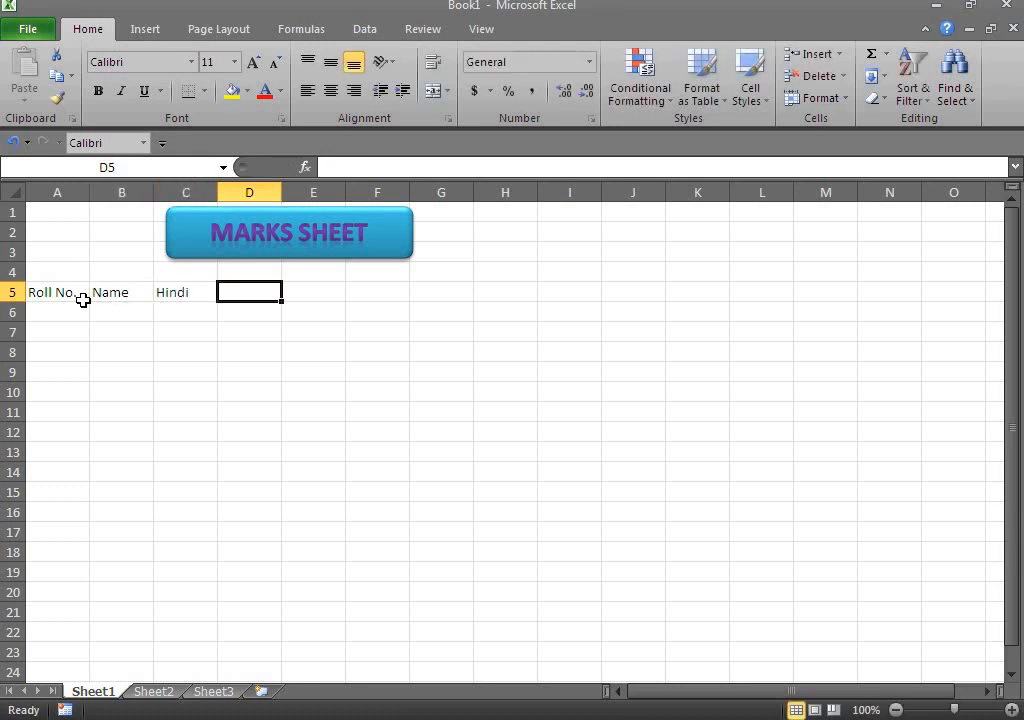
text(Math)
key(Tab)
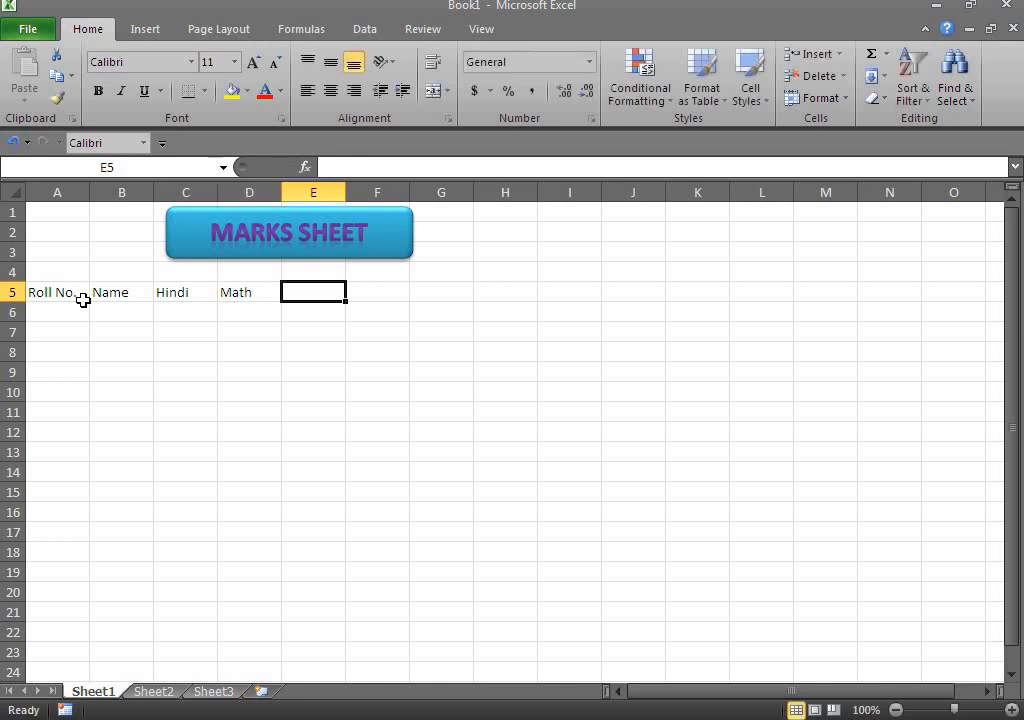
text(Science)
key(Tab)
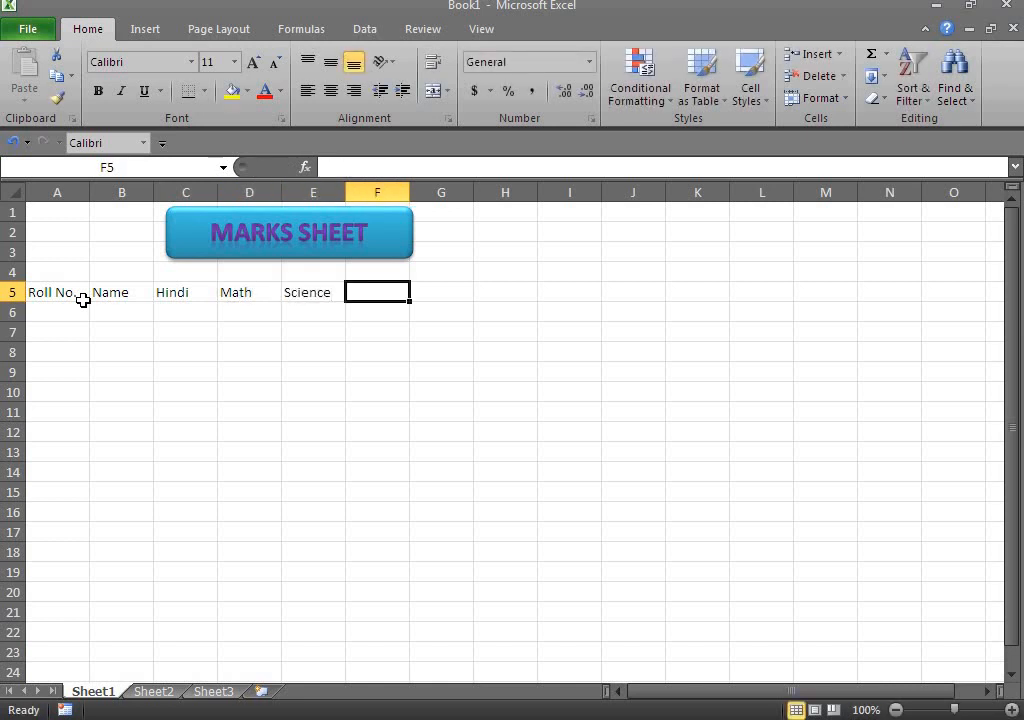
text(SST)
key(Tab)
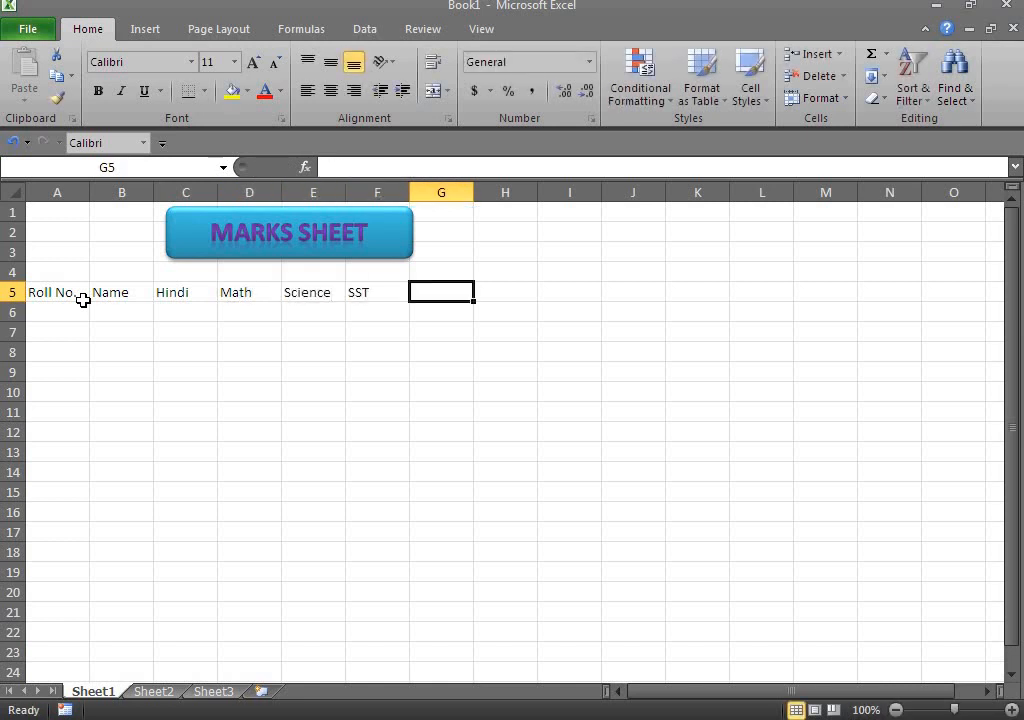
text(English)
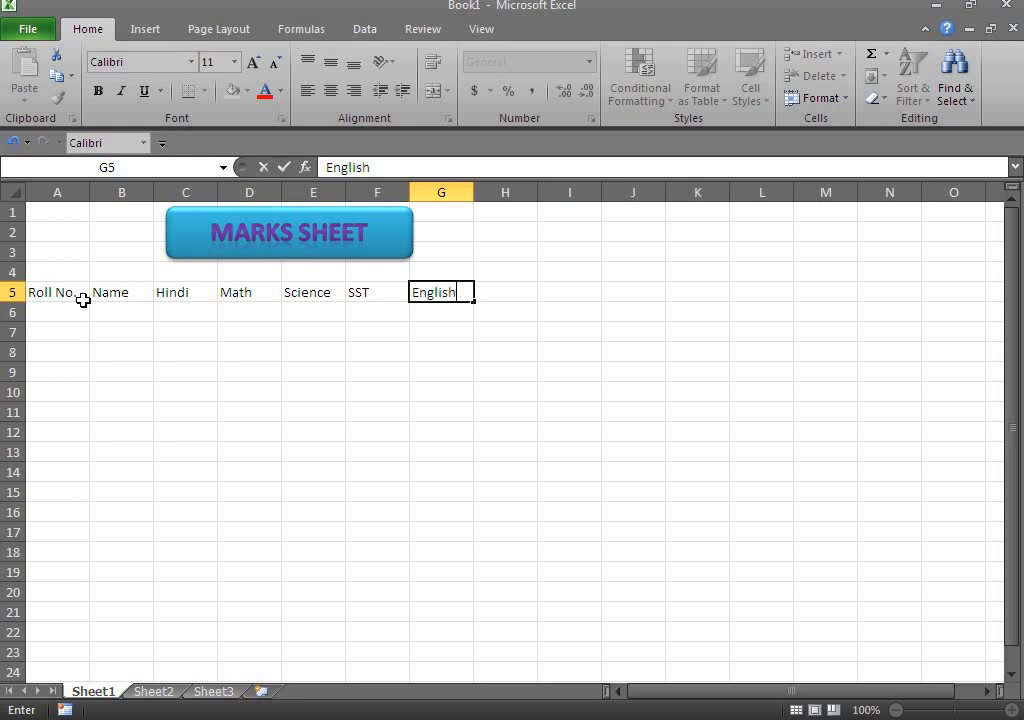
key(Tab)
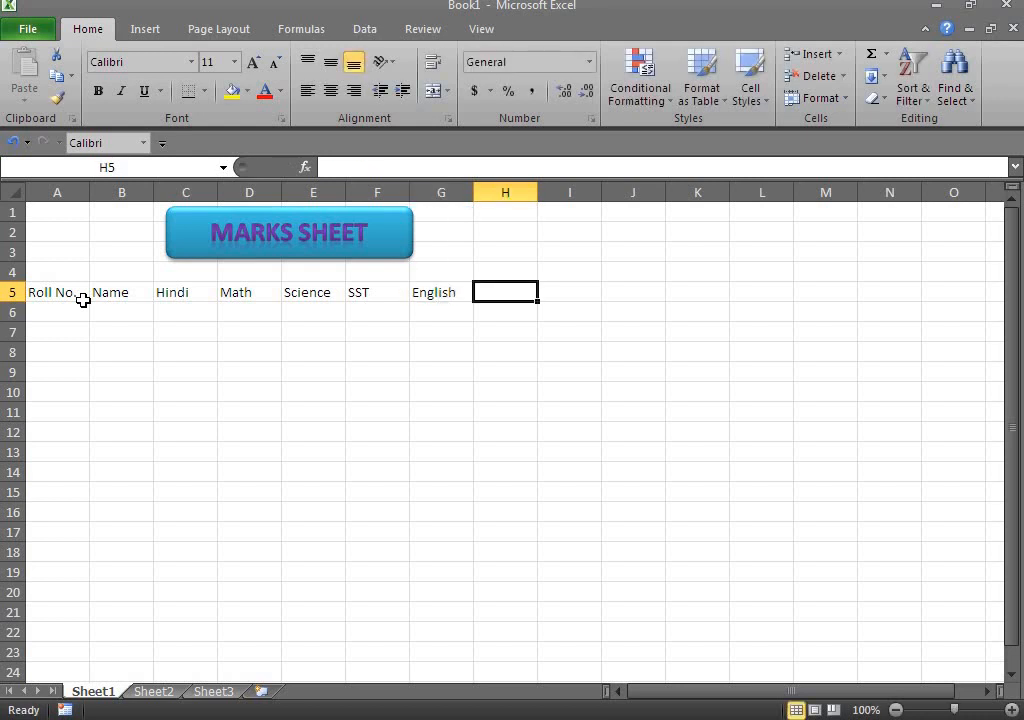
Add the result headings Total, Average, Minimum and Maximum in cells H5 to K5
text(Total)
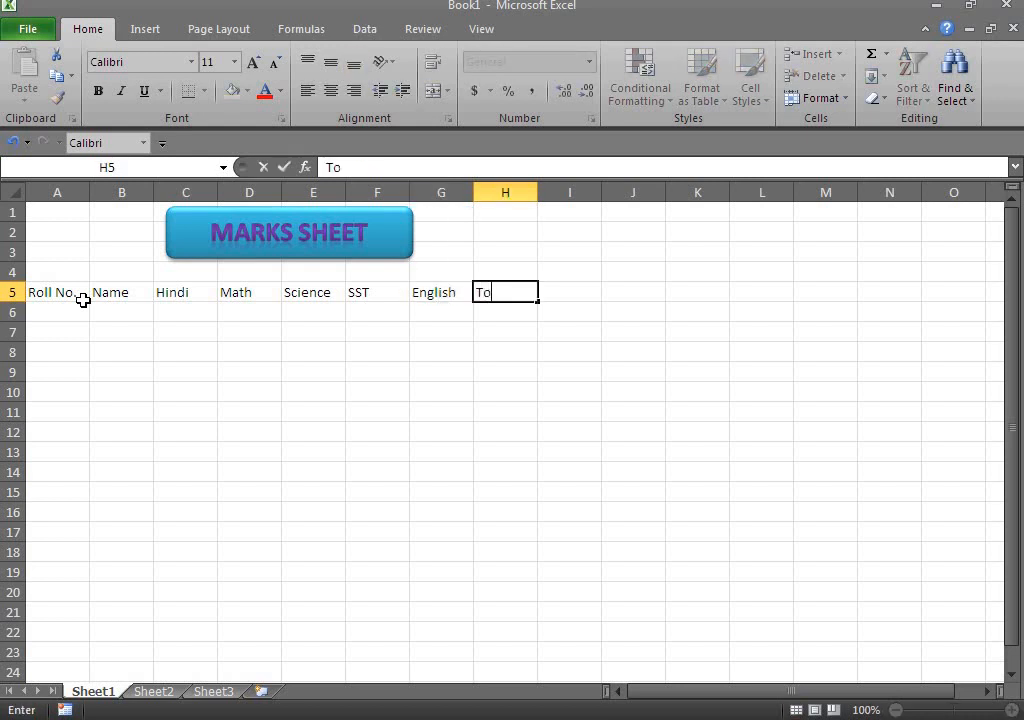
key(Tab)
text(Average)
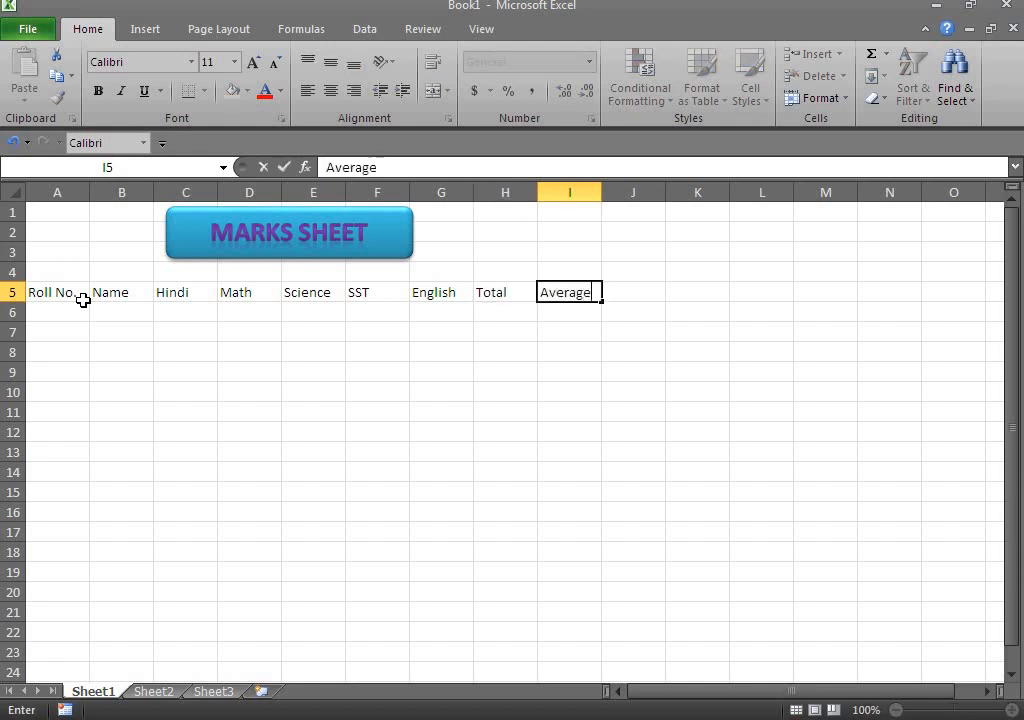
key(Tab)
text(M)
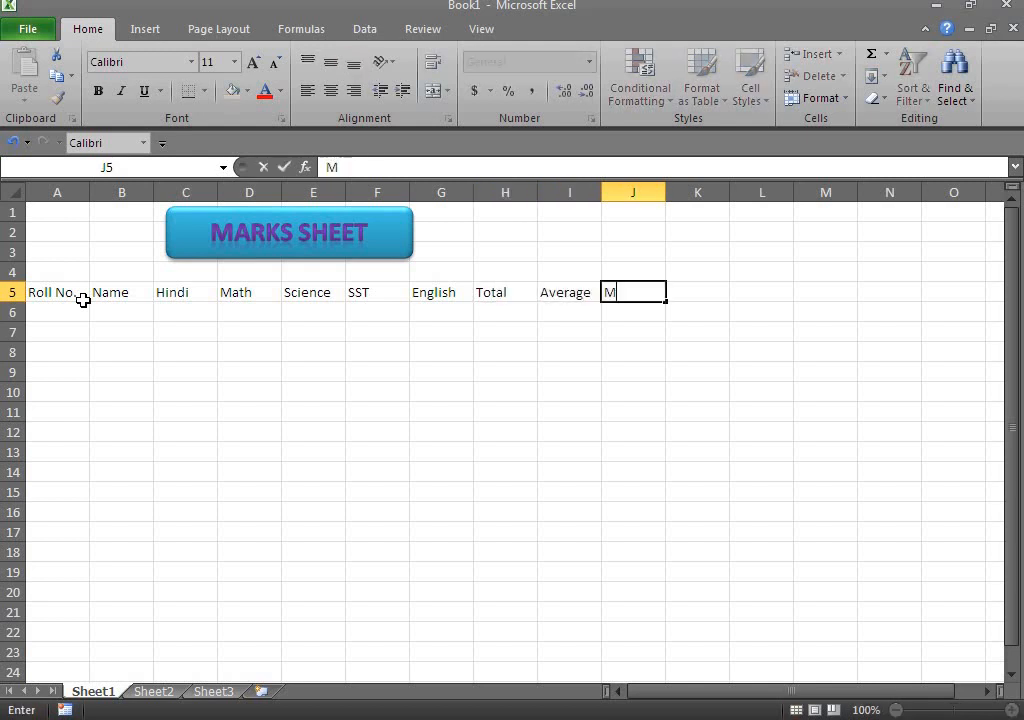
text(inimum)
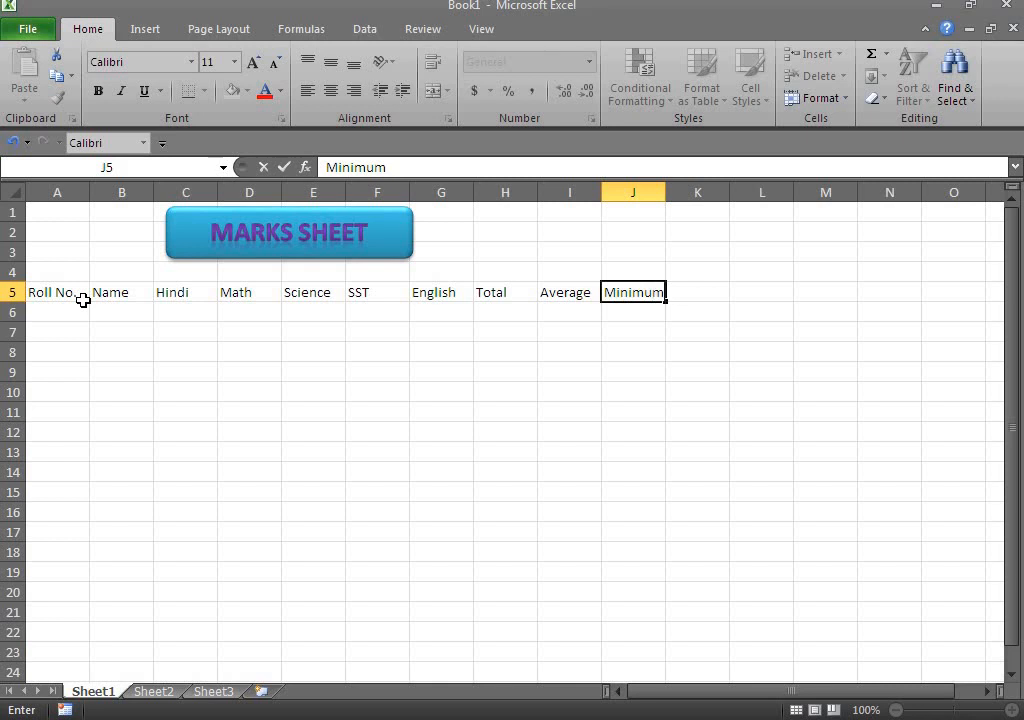
key(Tab)
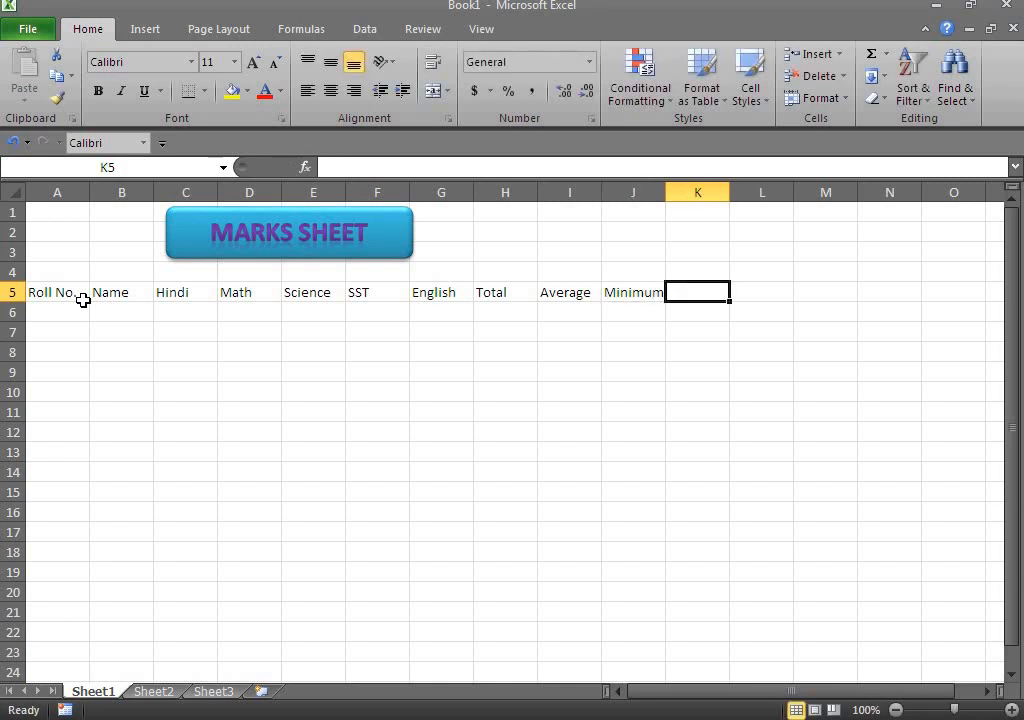
text(Maximum)
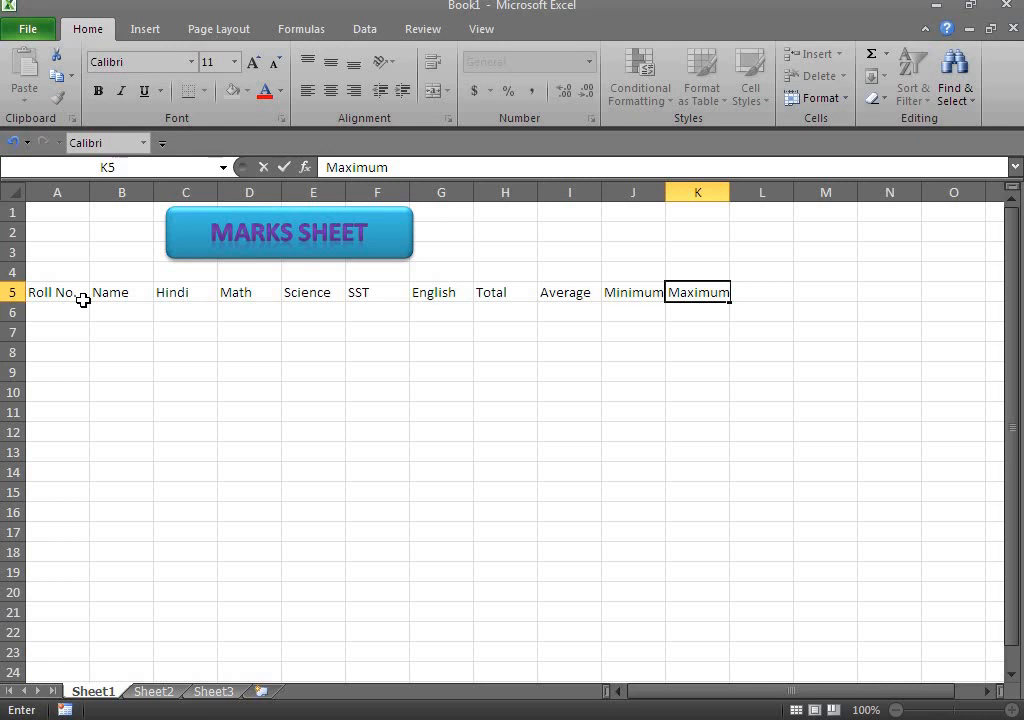
key(Tab)
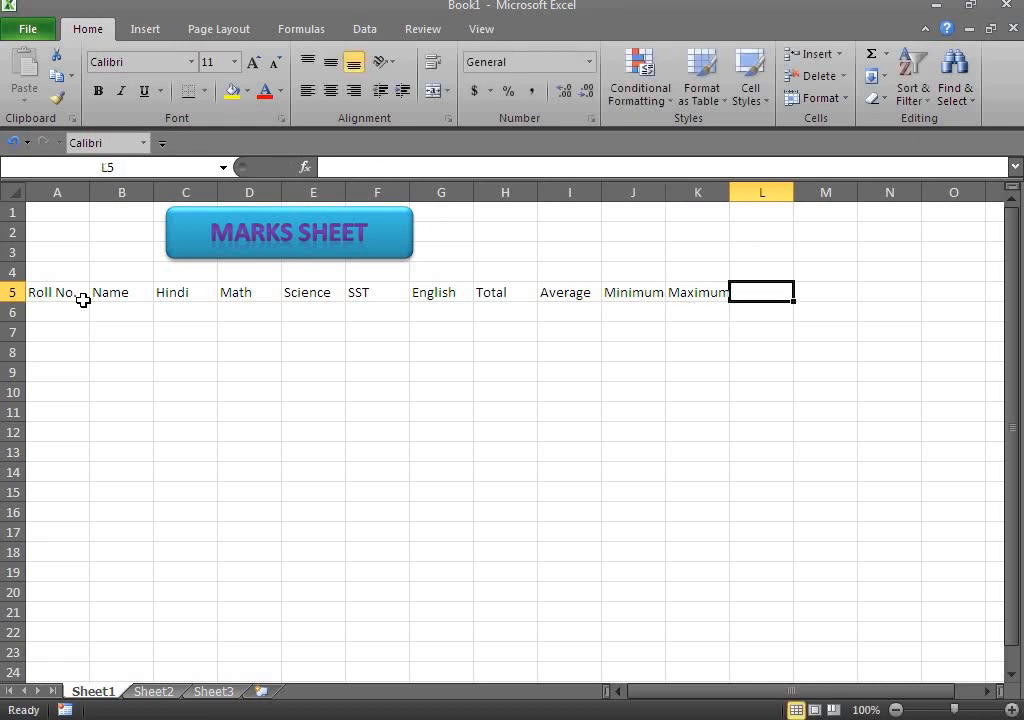
key(Return)
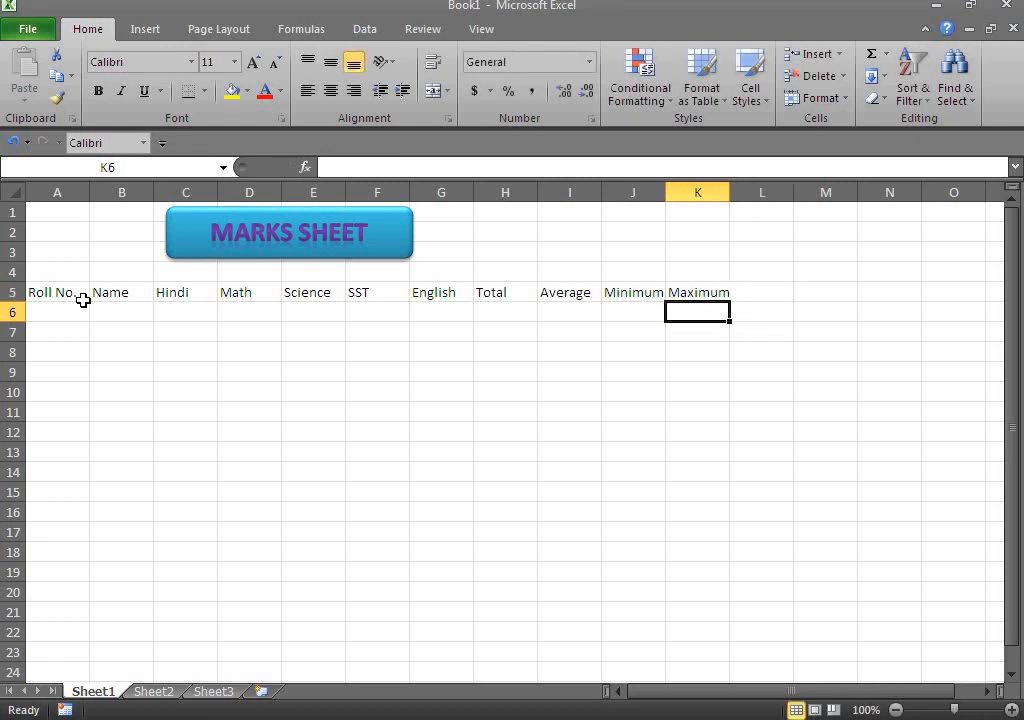
key(Left)
Fill the Roll No. column with the numbers 1 to 5 in cells A6 to A10
click(86, 308)
text(1)
key(Return)
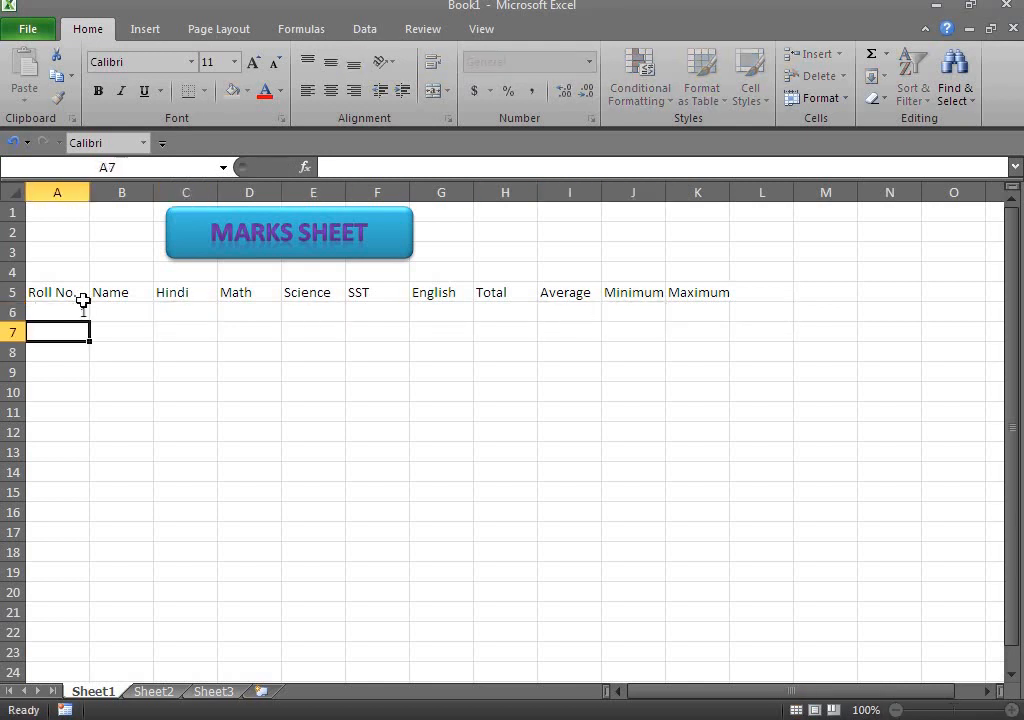
text(2)
key(Return)
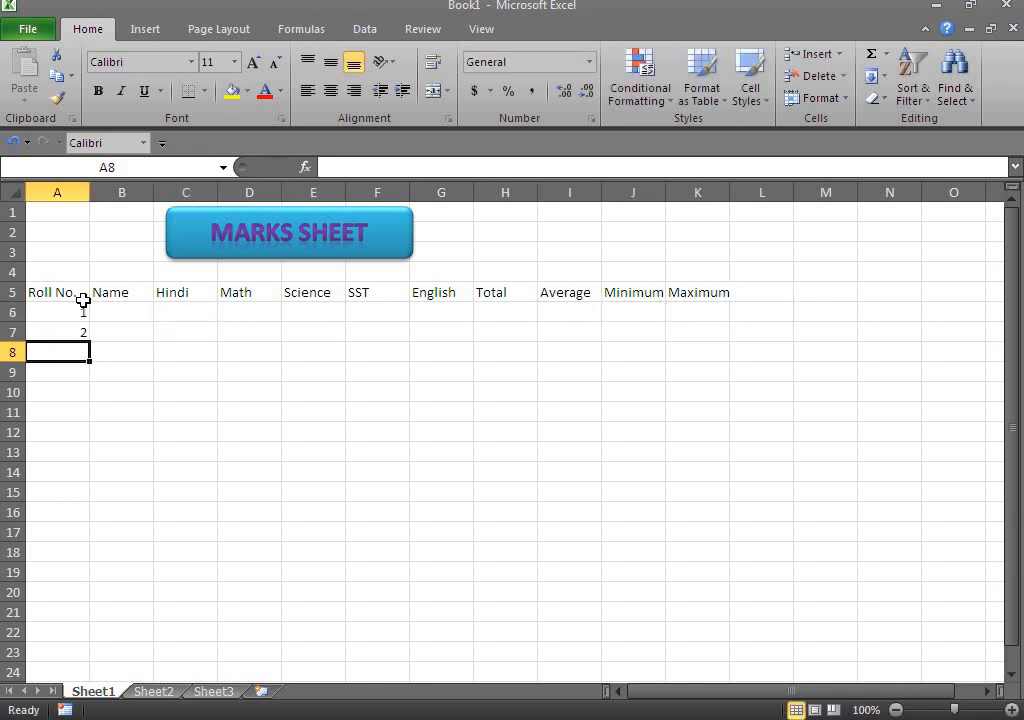
text(3)
key(Return)
text(4)
key(Return)
text(5)
key(Return)
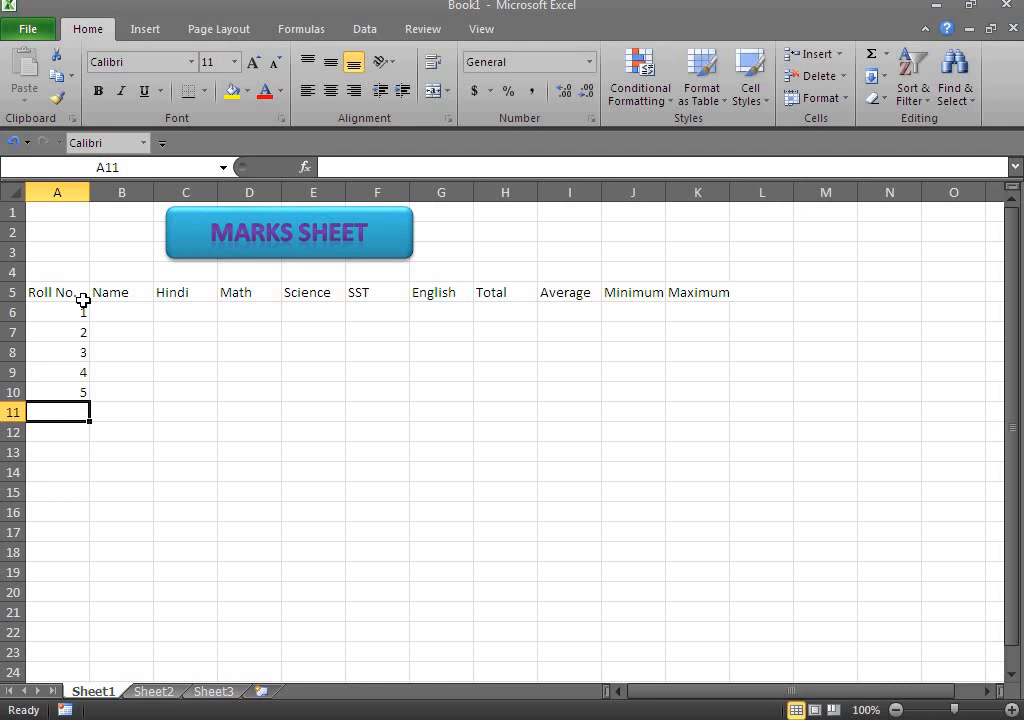
Fill the Name column with the series Student 1 to Student 5 in cells B6 to B10
key(Up)
key(Right)
key(Up)
key(Up)
key(Up)
key(Up)
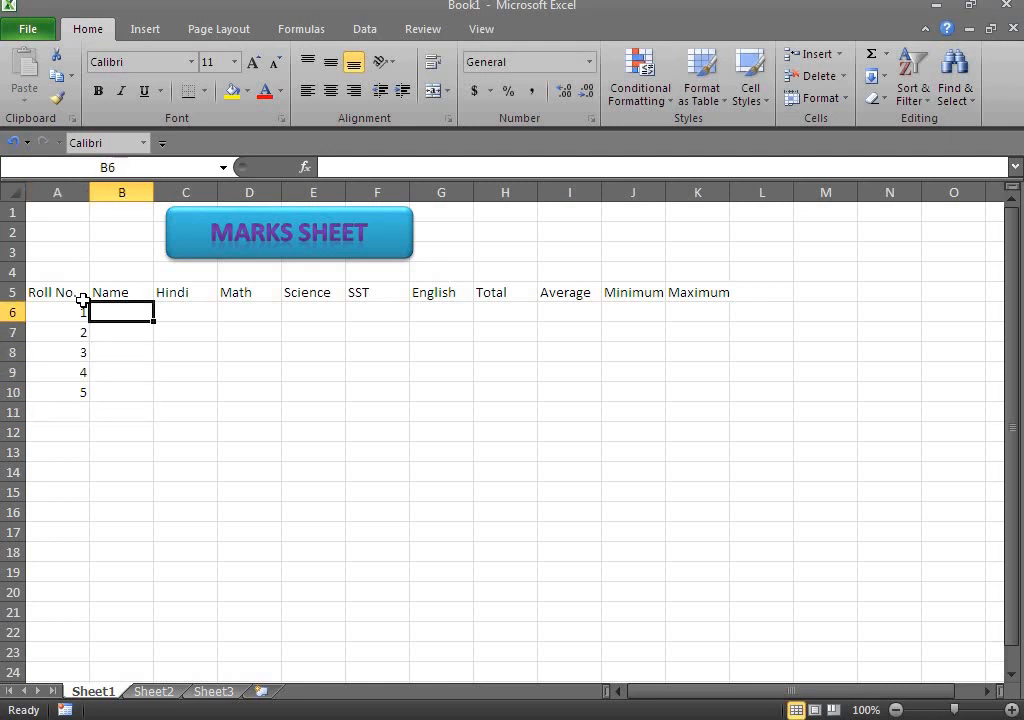
text(A)
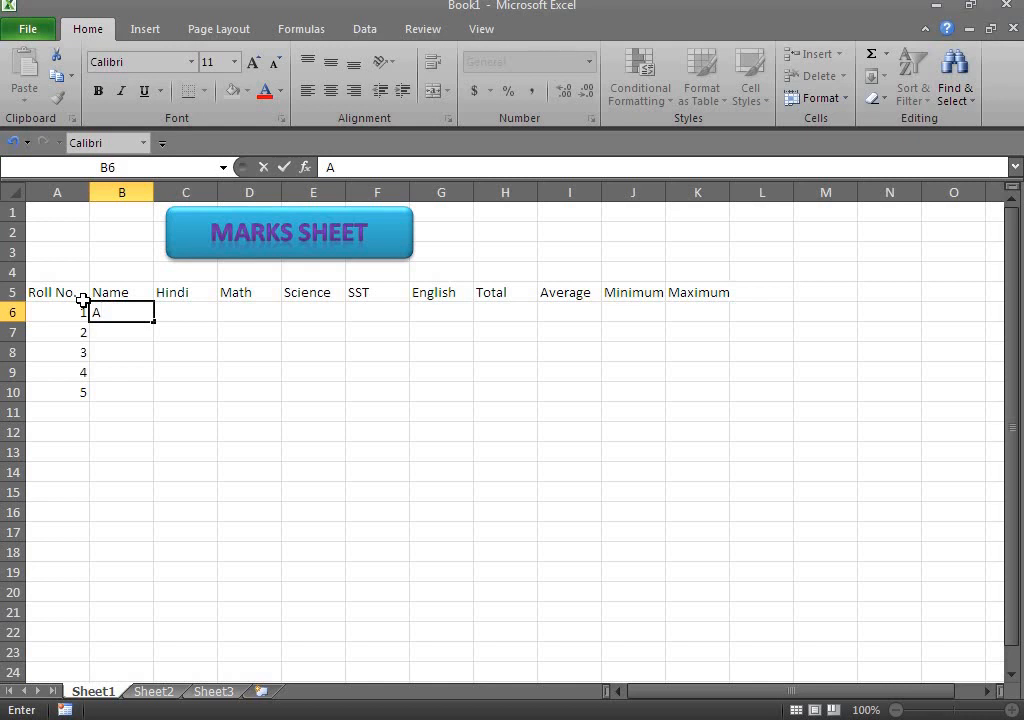
key(BackSpace)
text(Student 1)
key(Return)
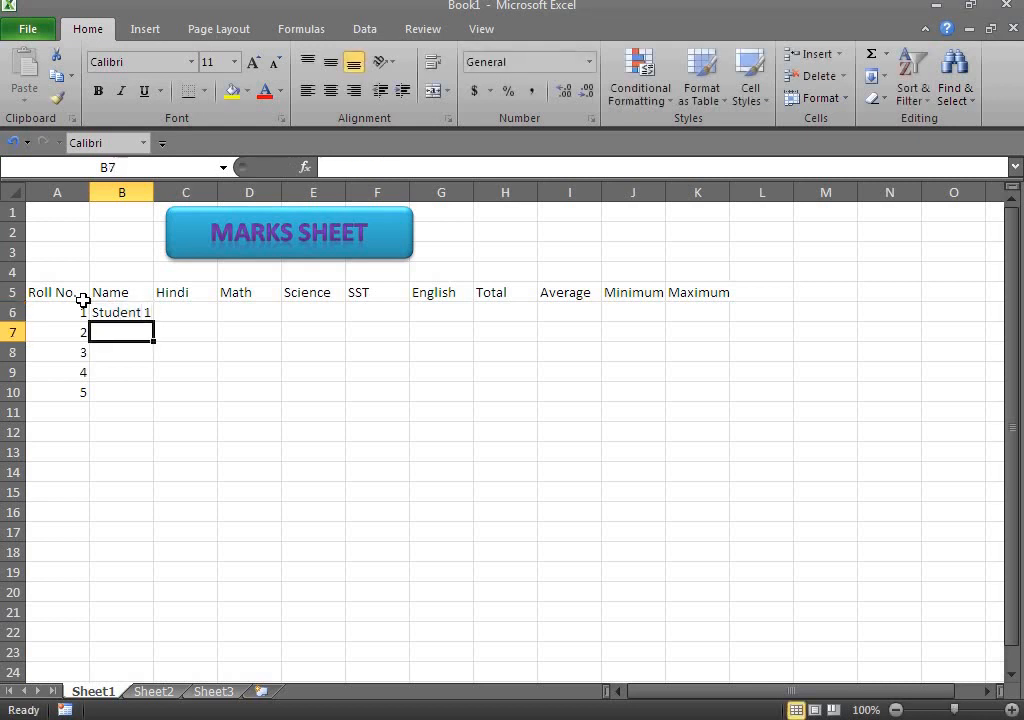
click(121, 310)
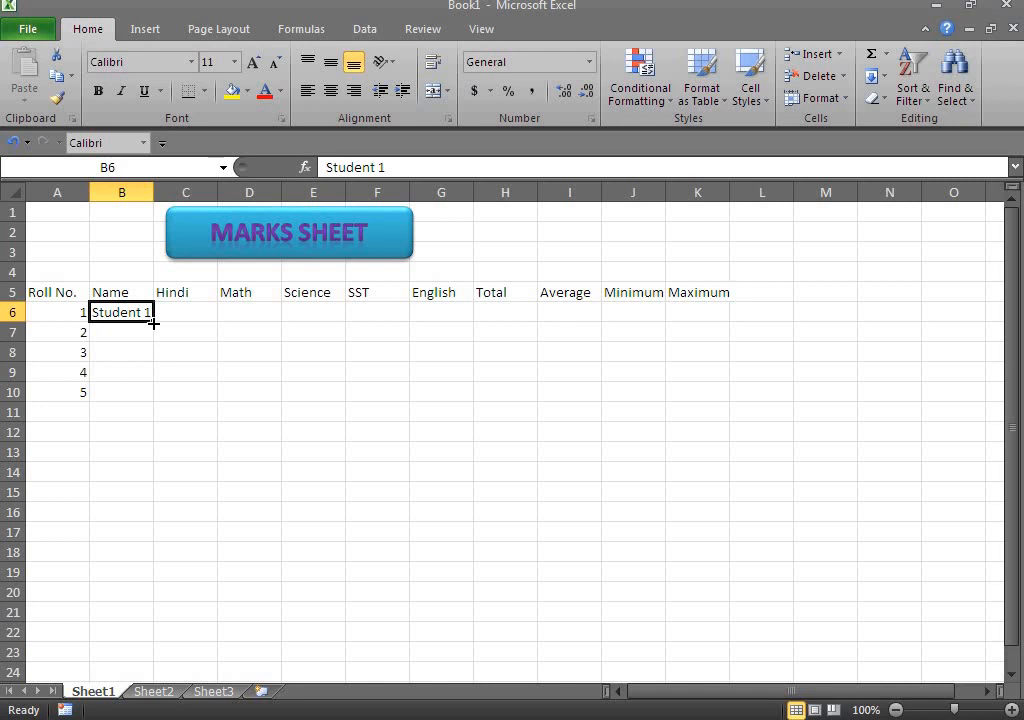
drag(153, 323, 162, 407)
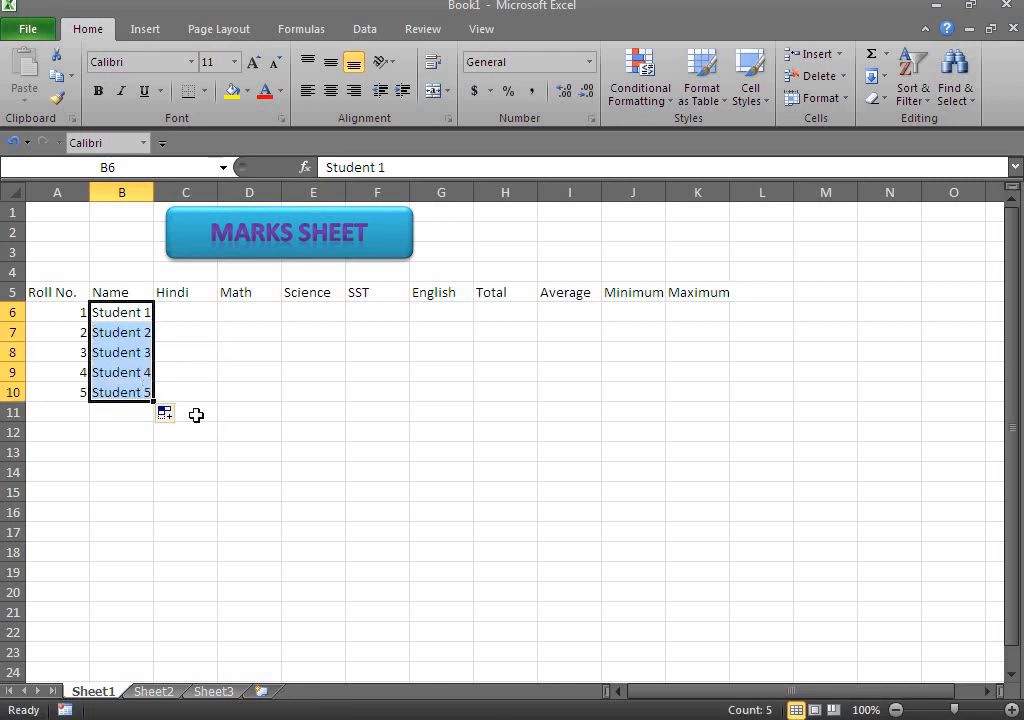
Enter the formula =RANDBETWEEN(30,100) in cell C6 for the first student's Hindi mark
click(179, 316)
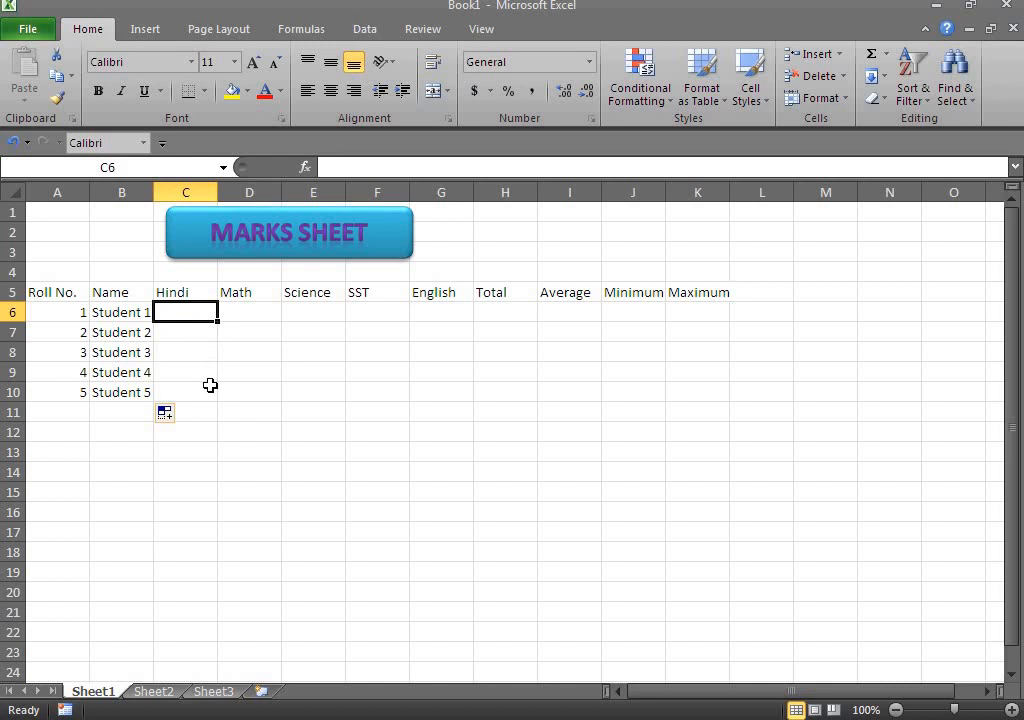
text(=ra)
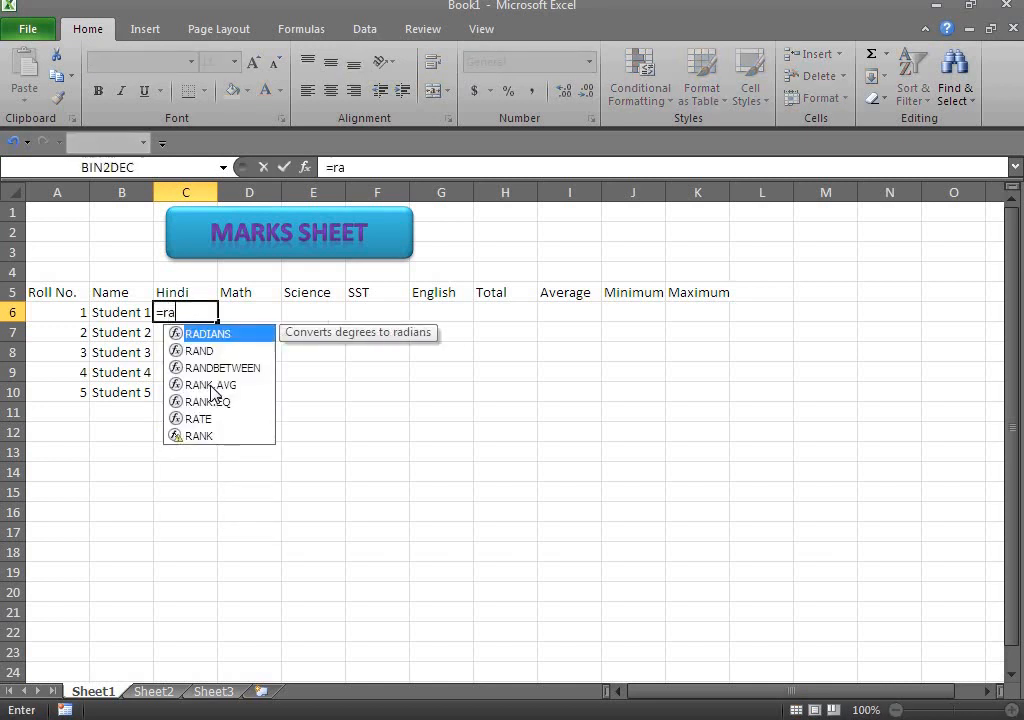
text(nd)
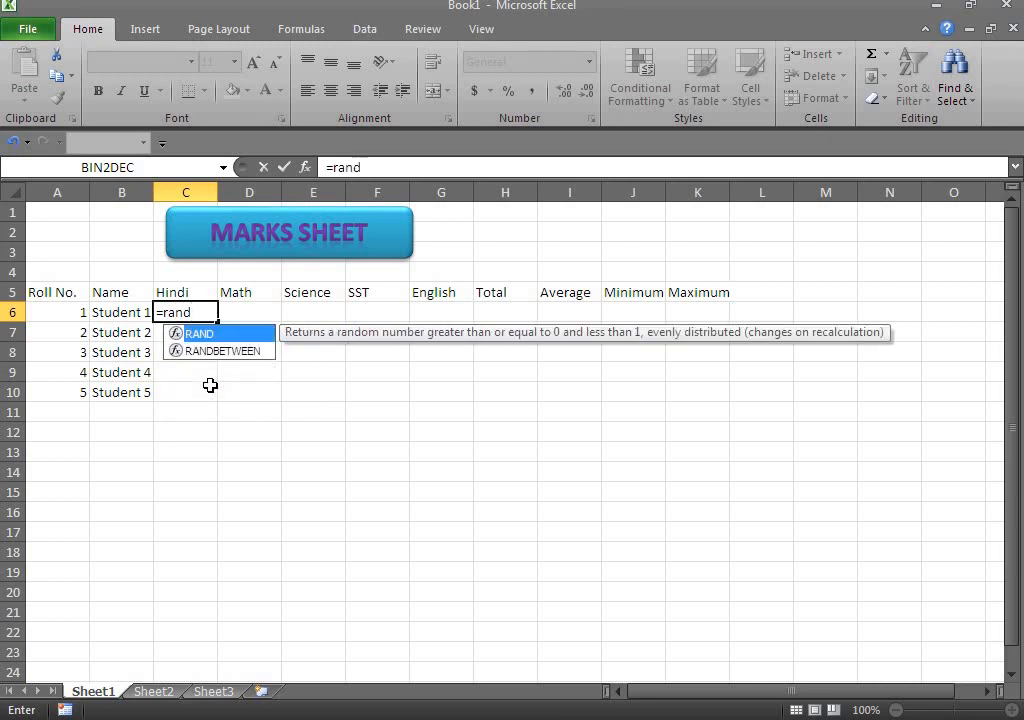
text(b)
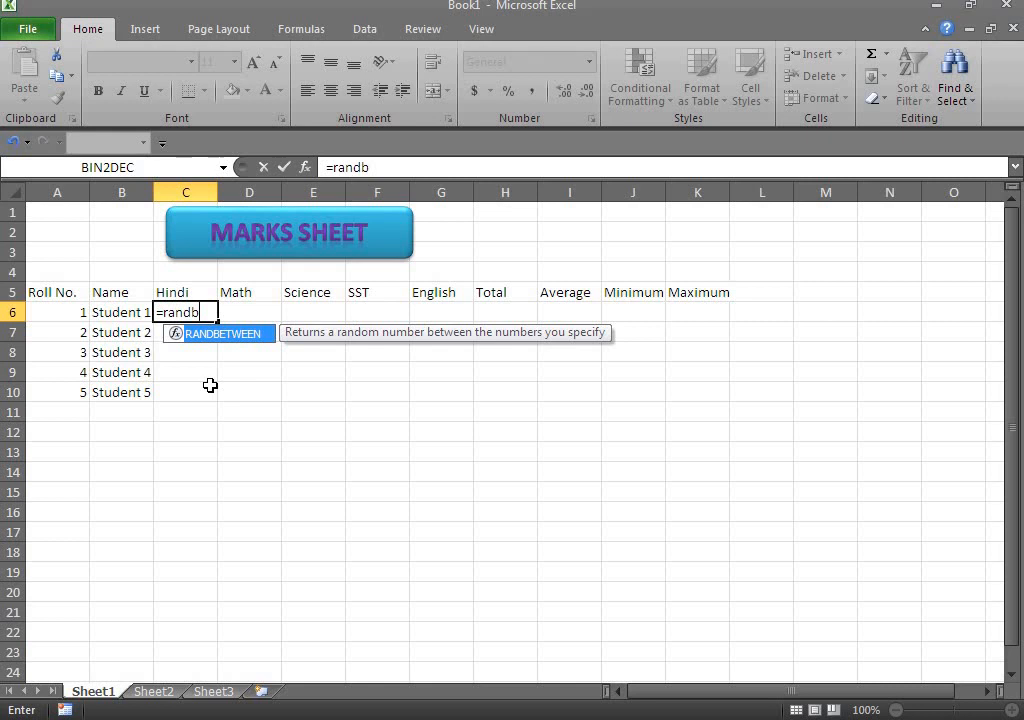
text(etwee)
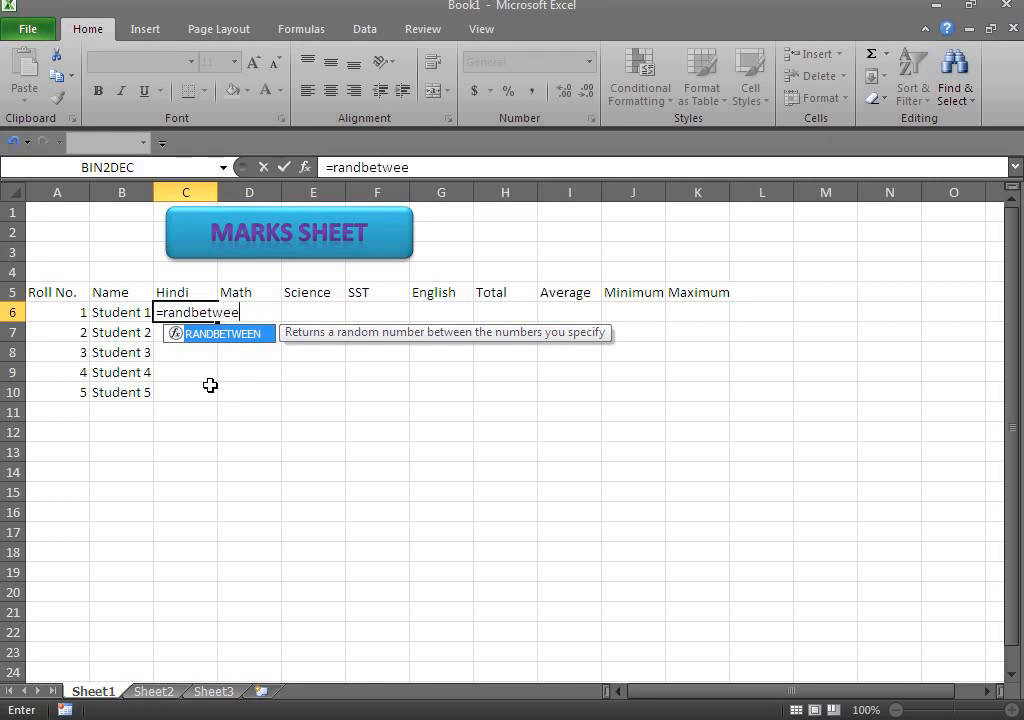
text(n)
key(Tab)
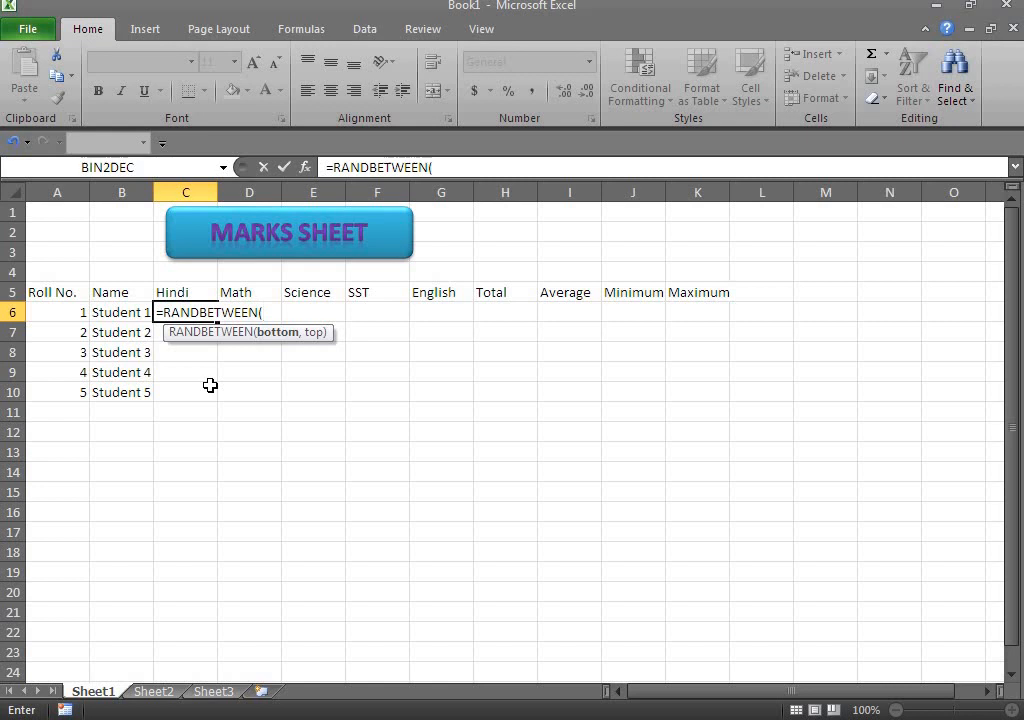
text(30,)
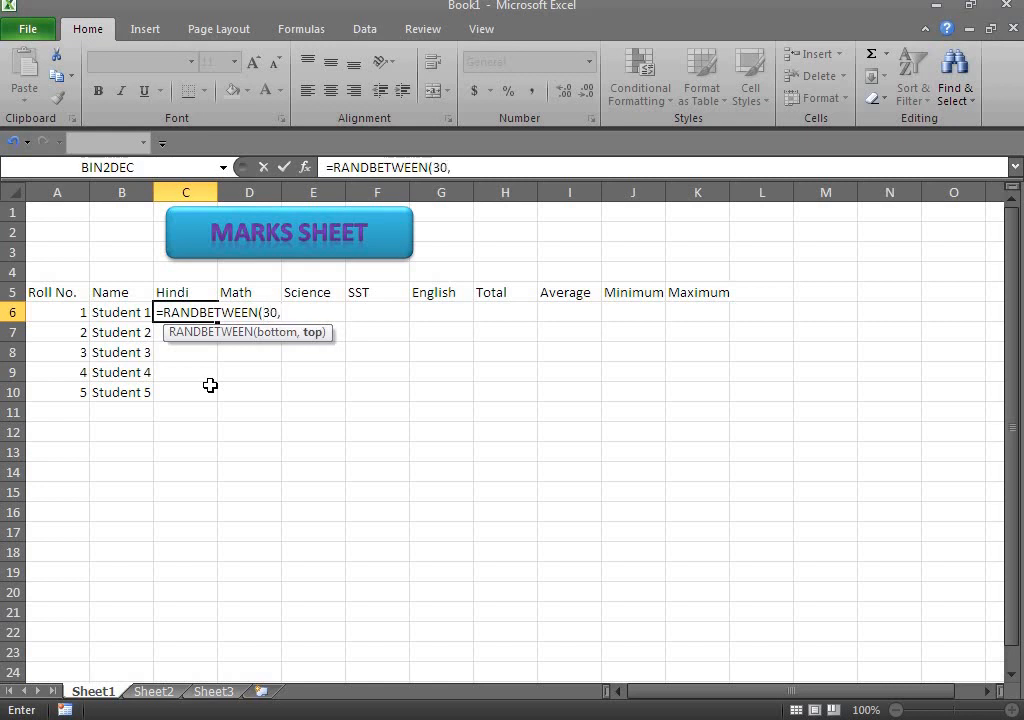
text(100))
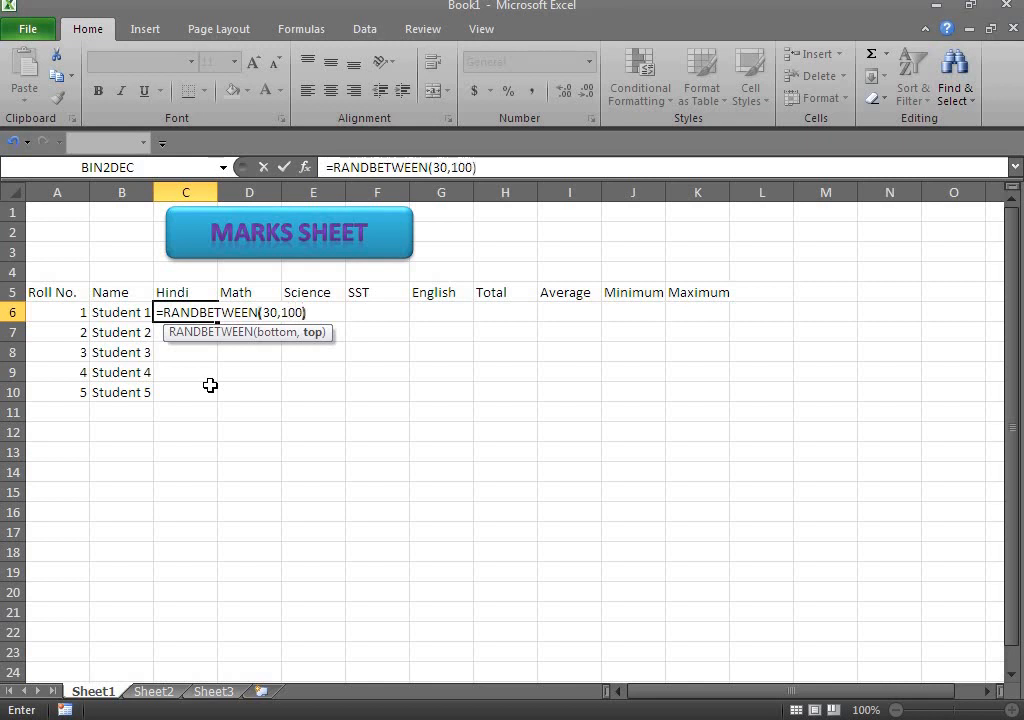
key(Return)
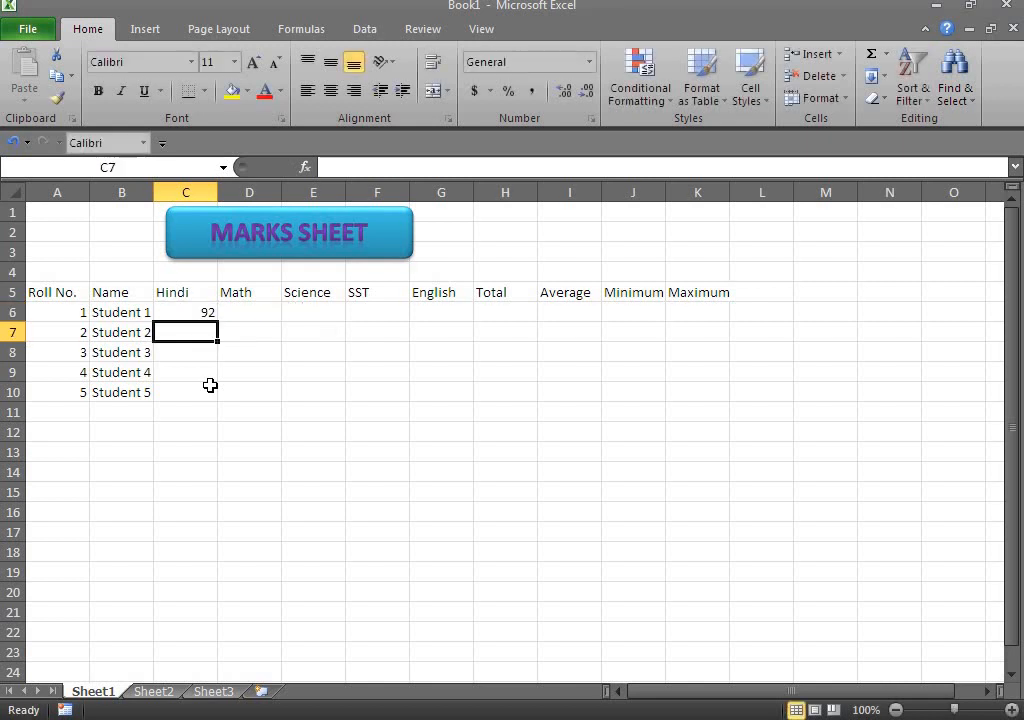
Fill the random marks formula across C6 to G10 and replace the formulas with their plain values
click(201, 313)
drag(217, 325, 477, 403)
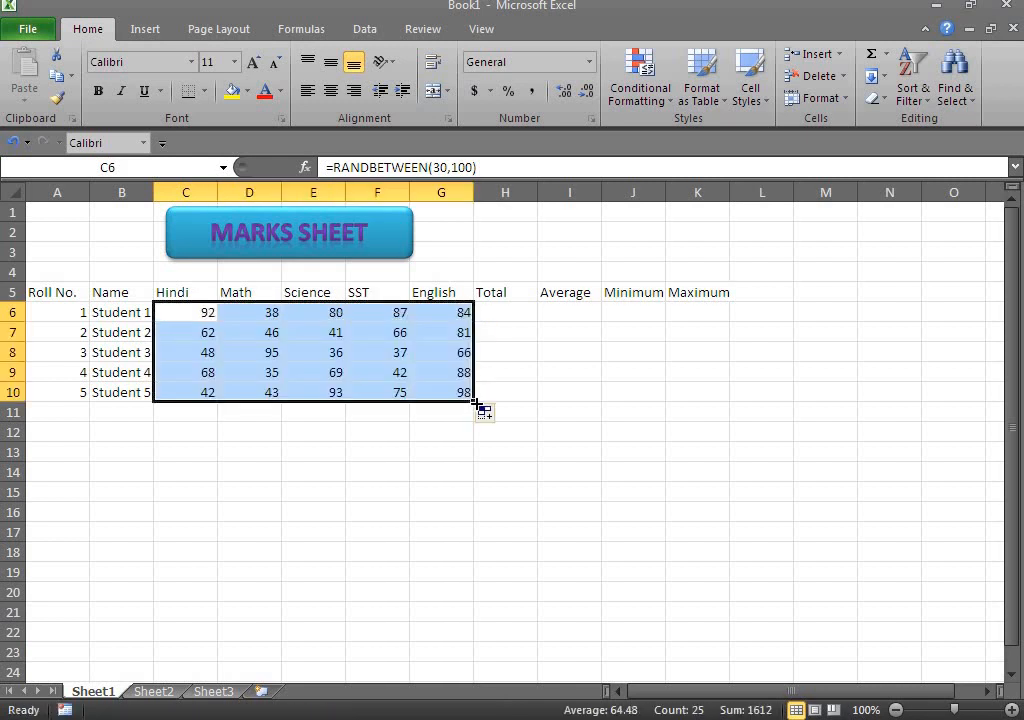
click(62, 83)
click(26, 93)
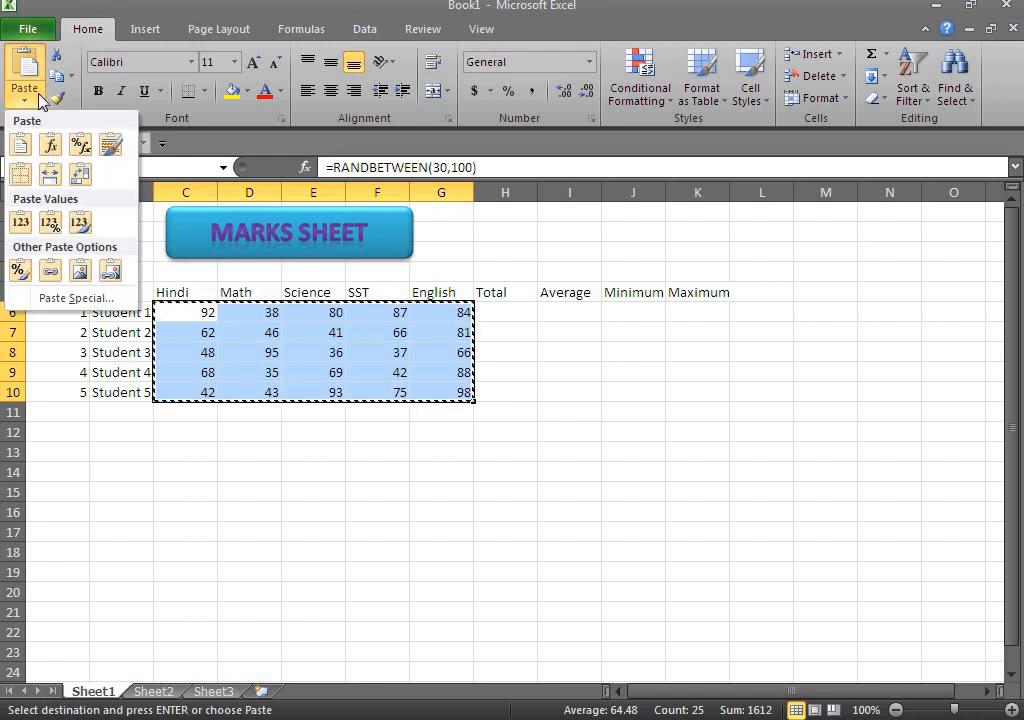
click(27, 226)
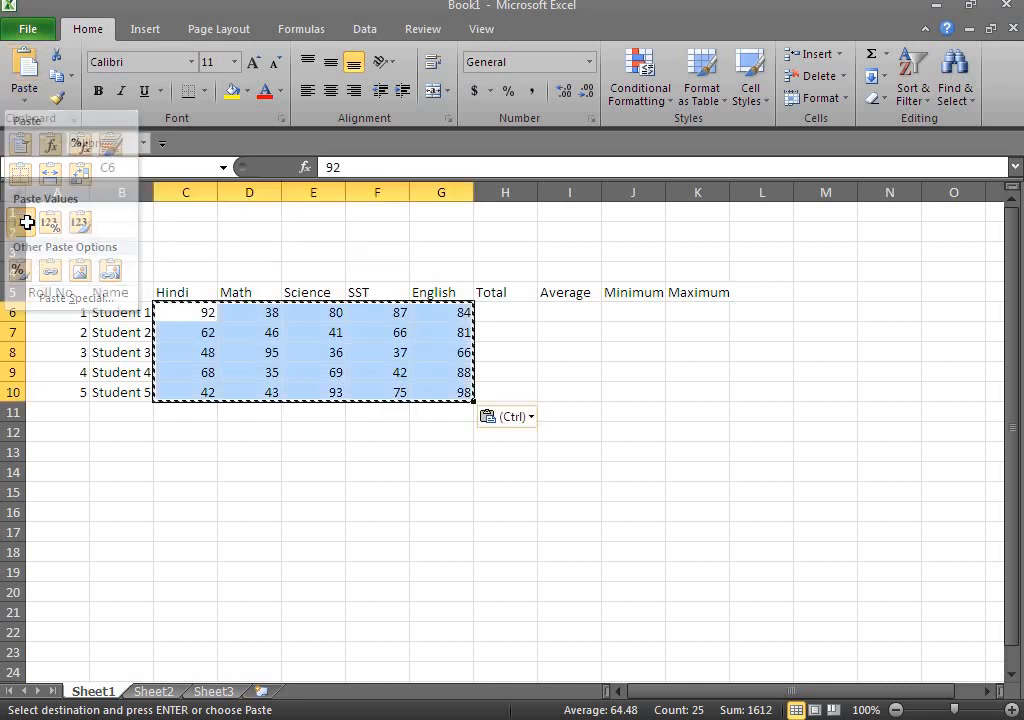
Calculate each student's total with =SUM(C6:G6) in H6, filled down to H10
click(497, 312)
text(=sum()
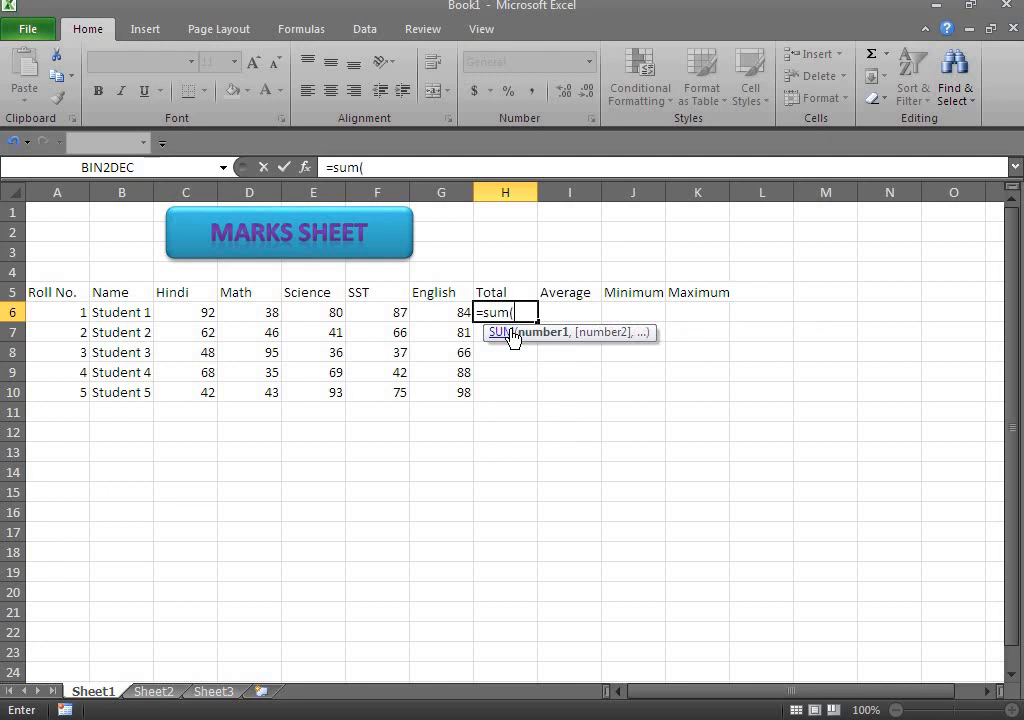
drag(192, 316, 439, 316)
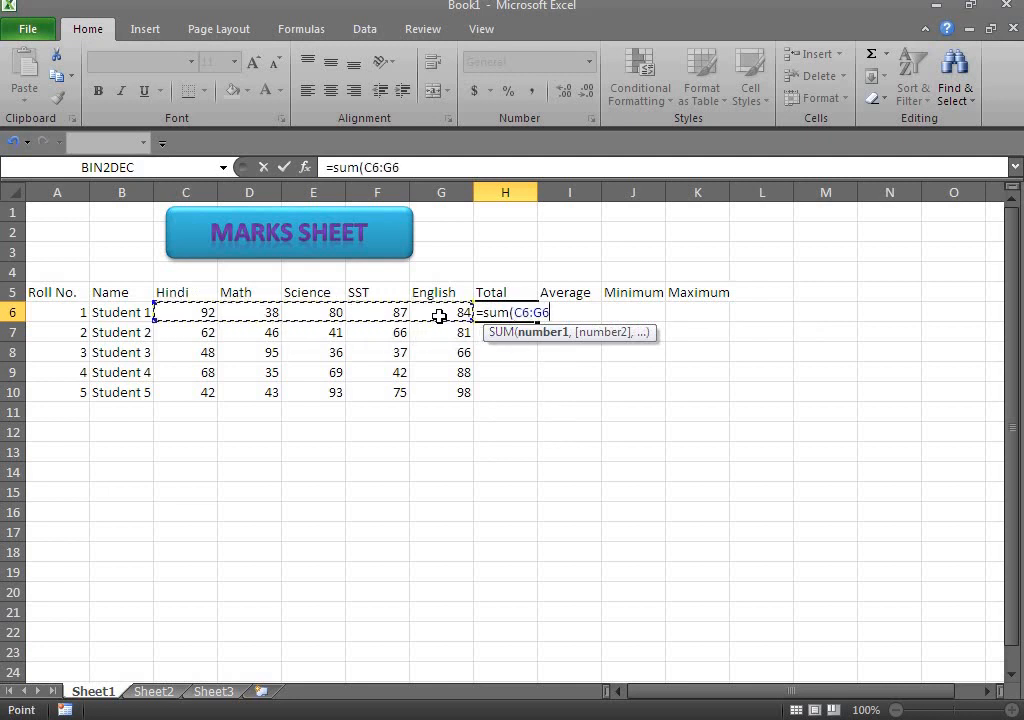
text())
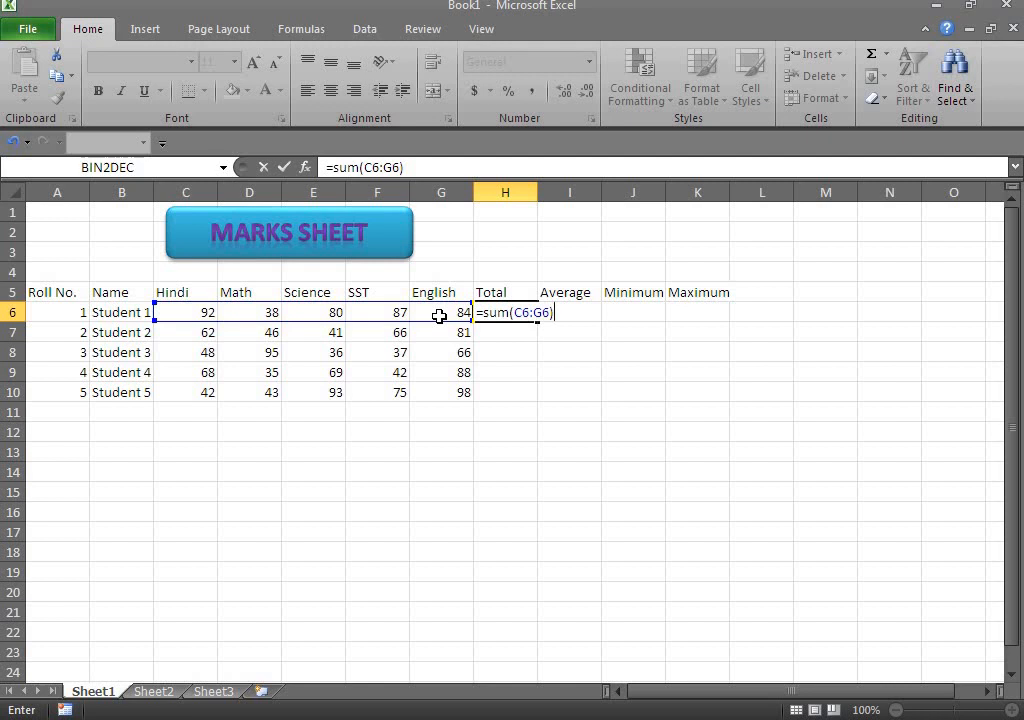
key(Return)
click(525, 316)
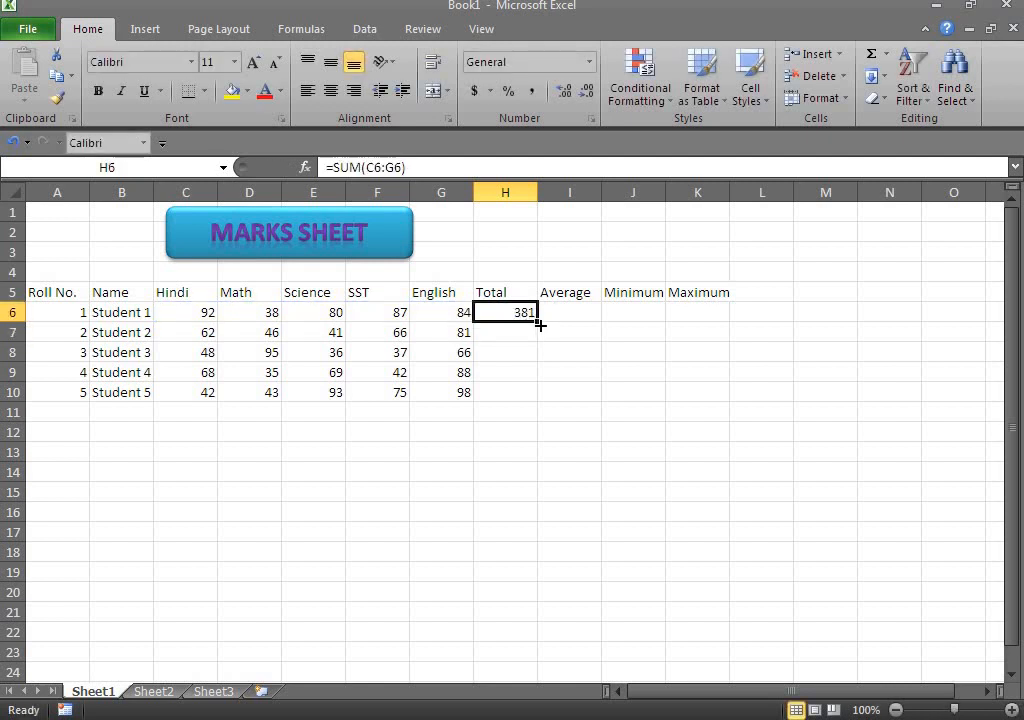
drag(540, 325, 534, 398)
Calculate each student's average with =AVERAGE(C6:G6) in I6, filled down to I10
click(565, 311)
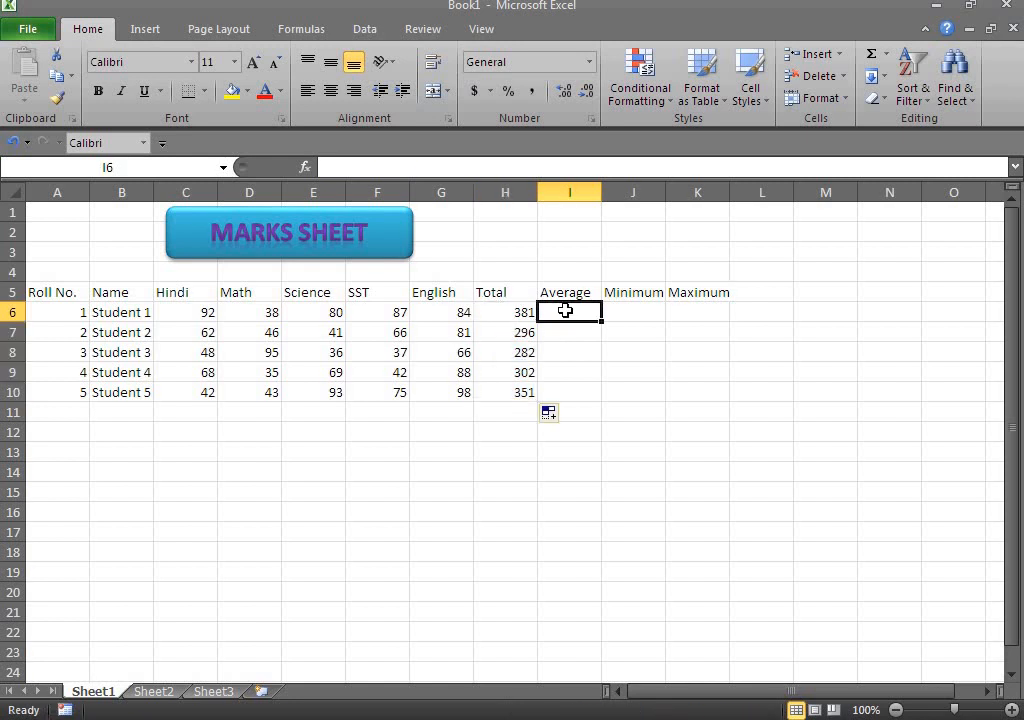
text(a)
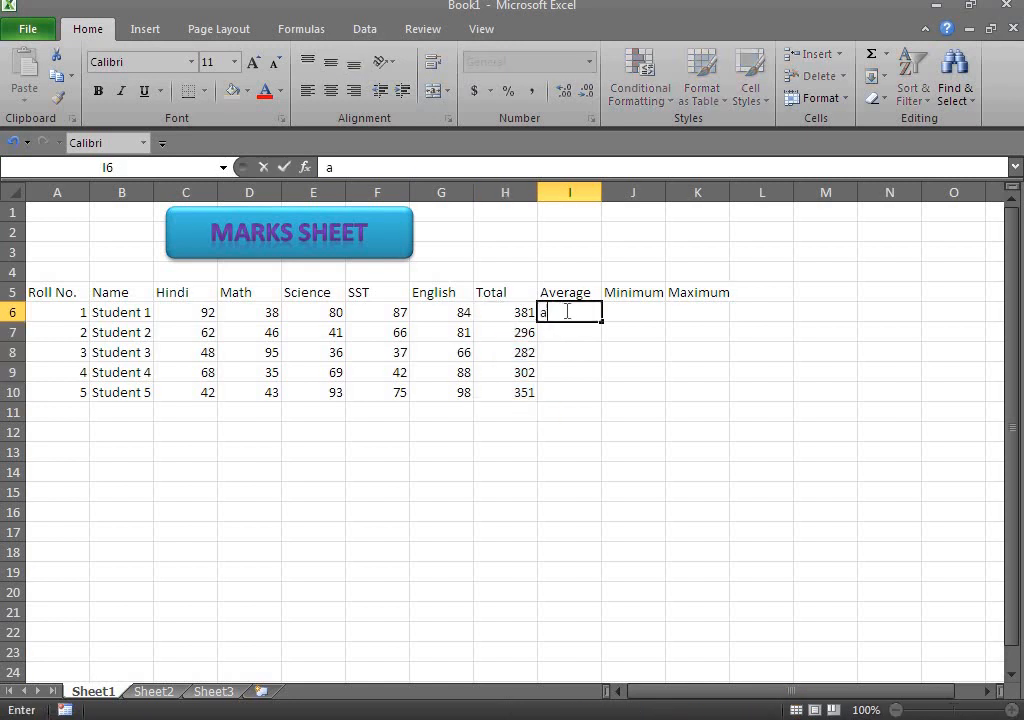
key(BackSpace)
text(=average()
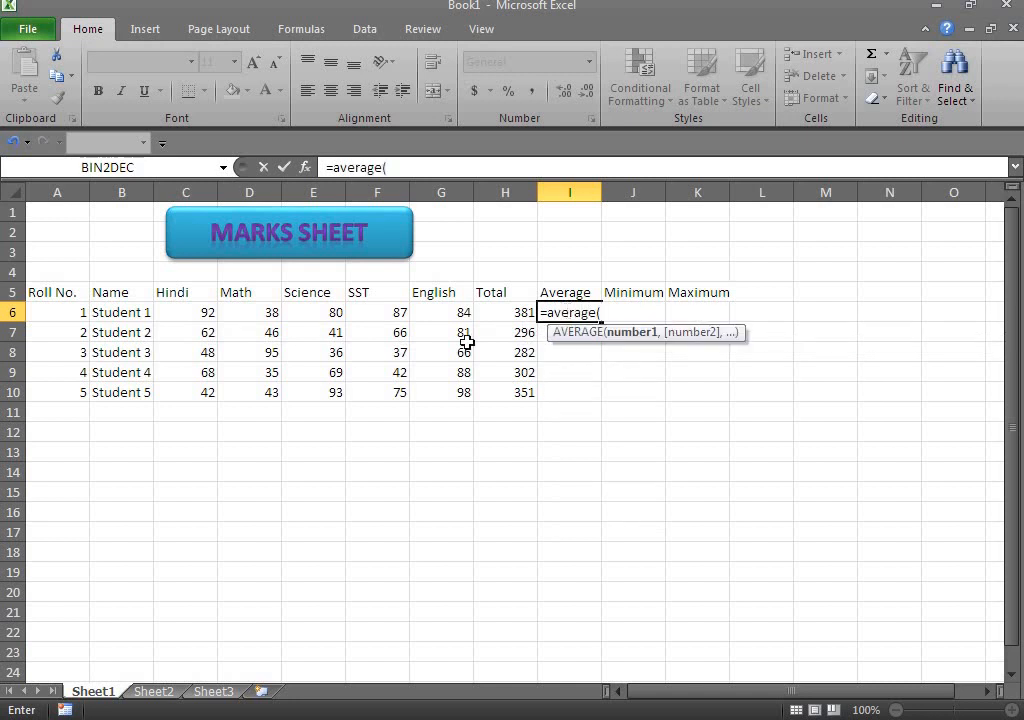
drag(187, 313, 441, 312)
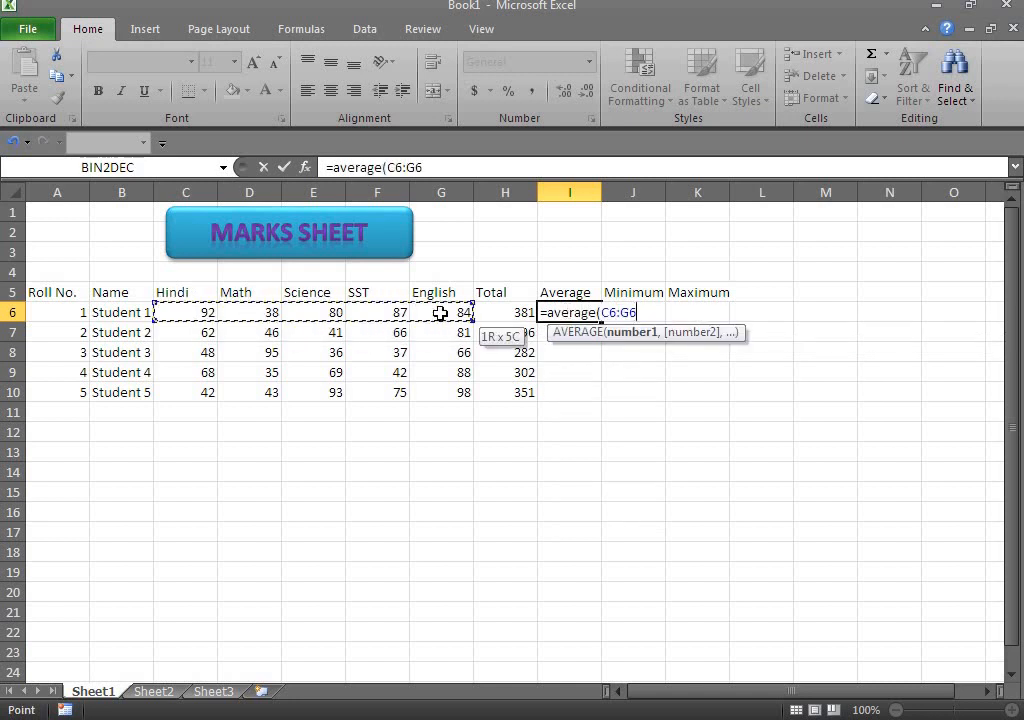
text())
key(Return)
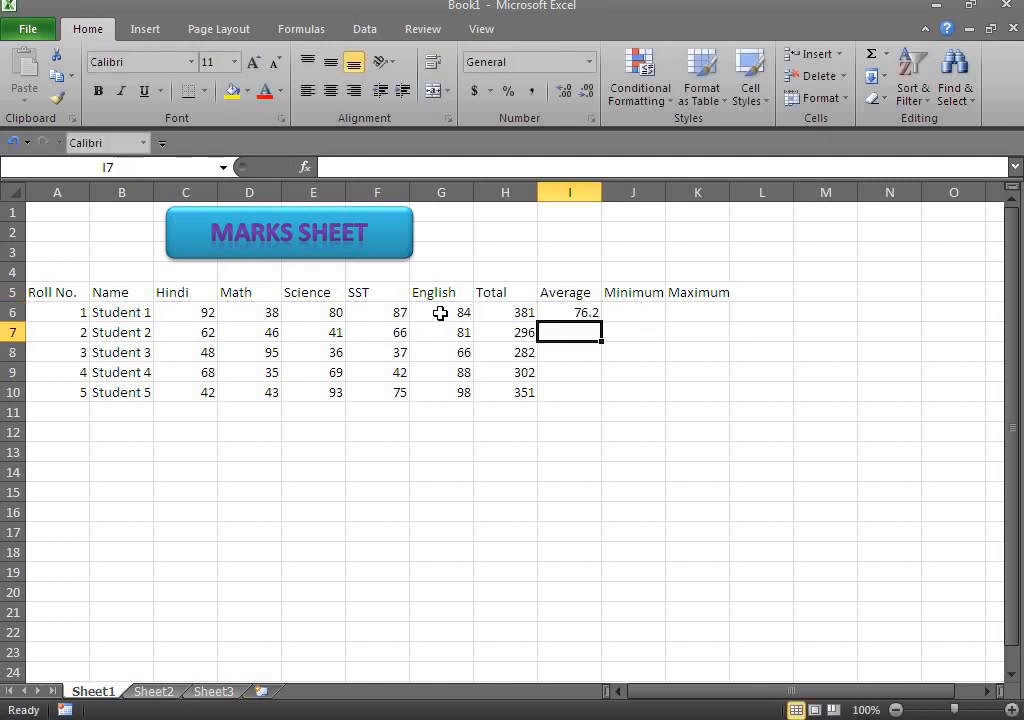
click(579, 313)
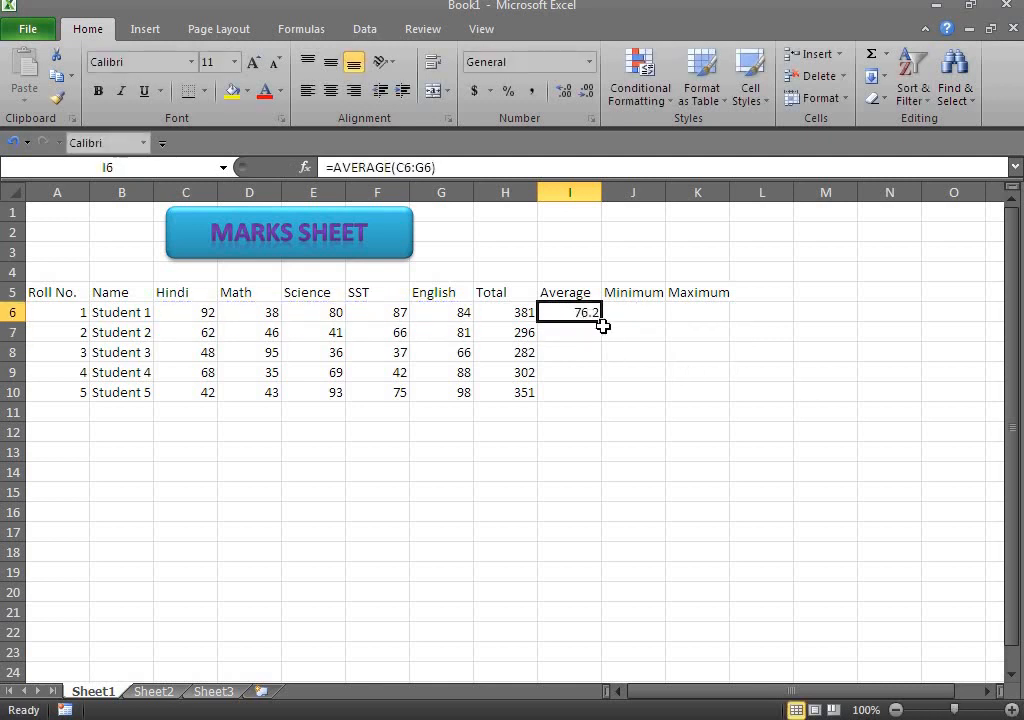
drag(602, 327, 607, 398)
Calculate each student's minimum mark with =MIN(C6:G6) in J6, filled down to J10
click(636, 311)
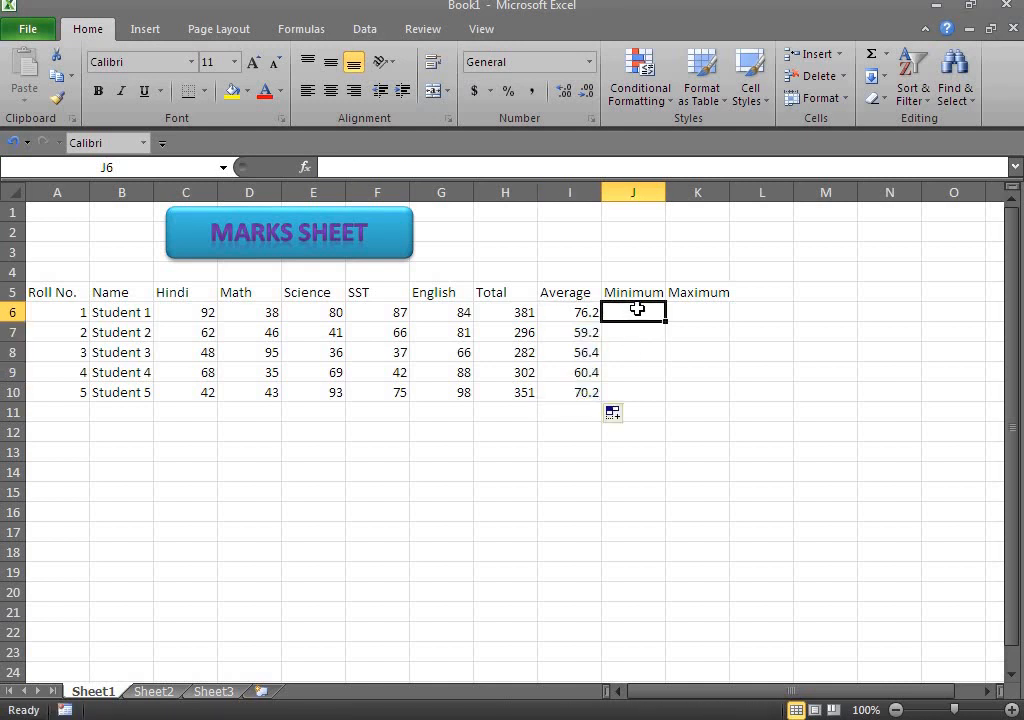
text(=min()
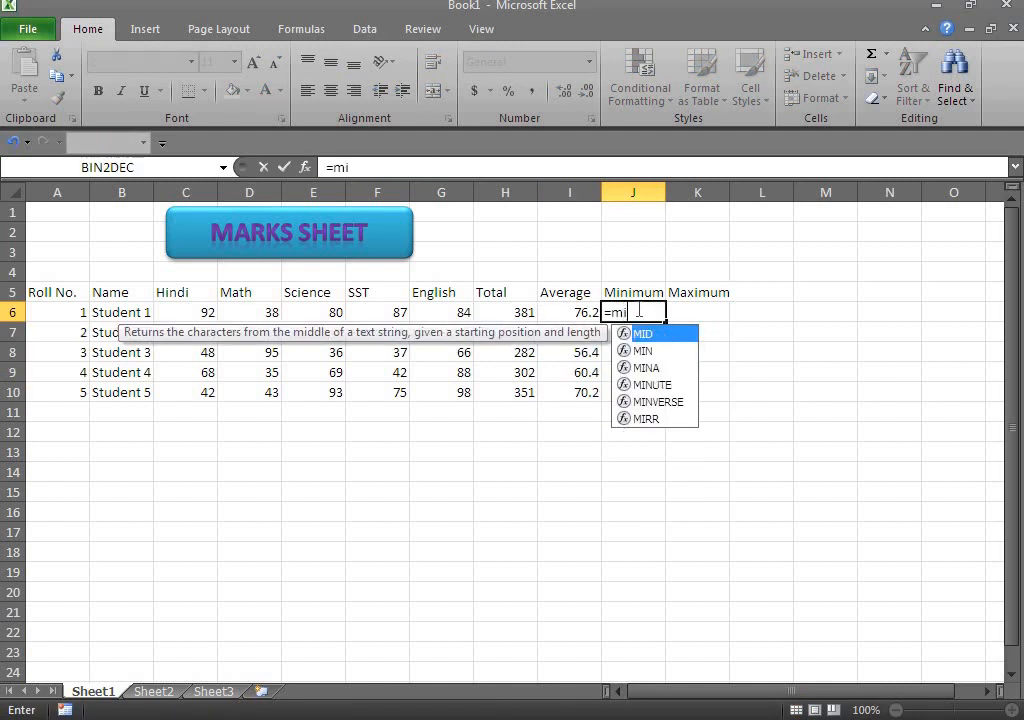
key(Left)
key(Left)
key(Left)
key(Left)
key(Left)
key(Left)
key(Left)
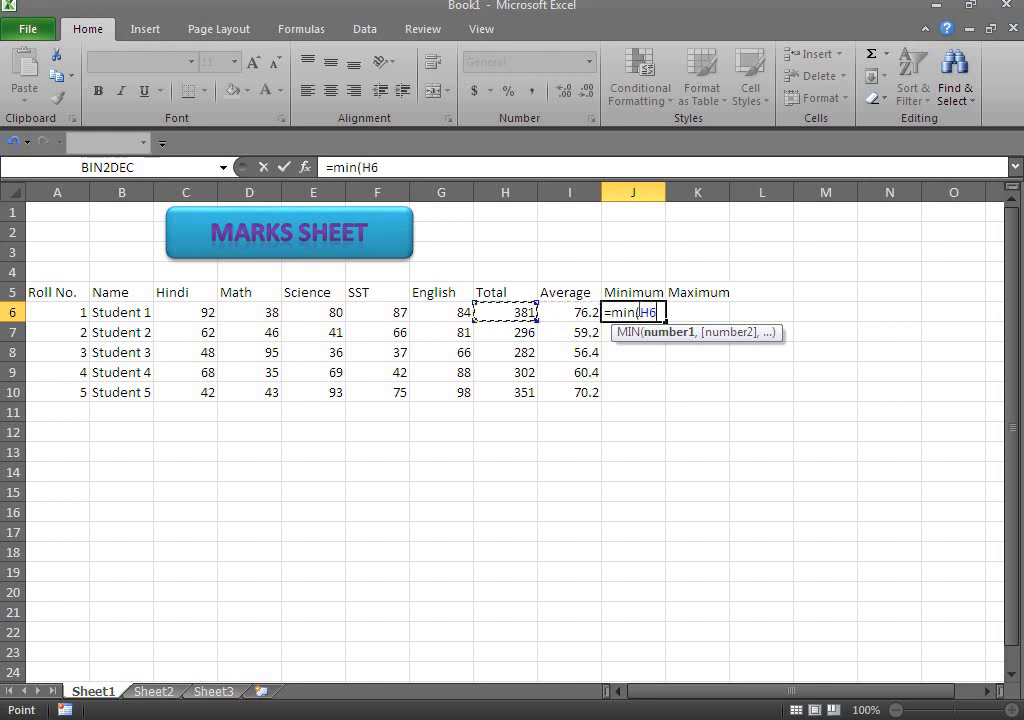
drag(190, 312, 470, 316)
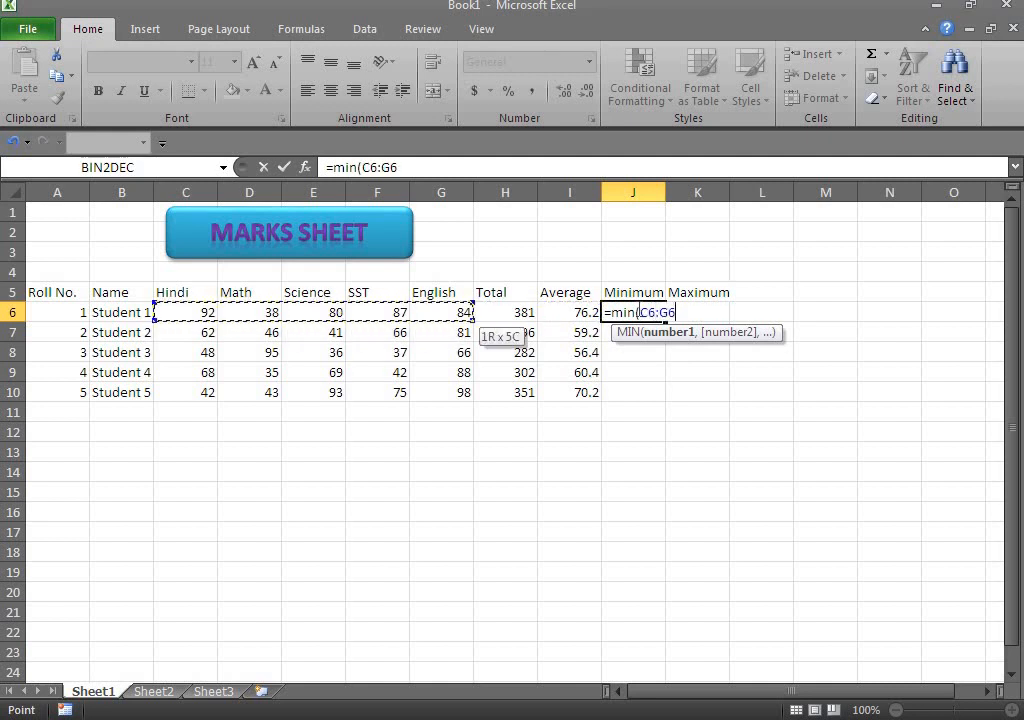
text())
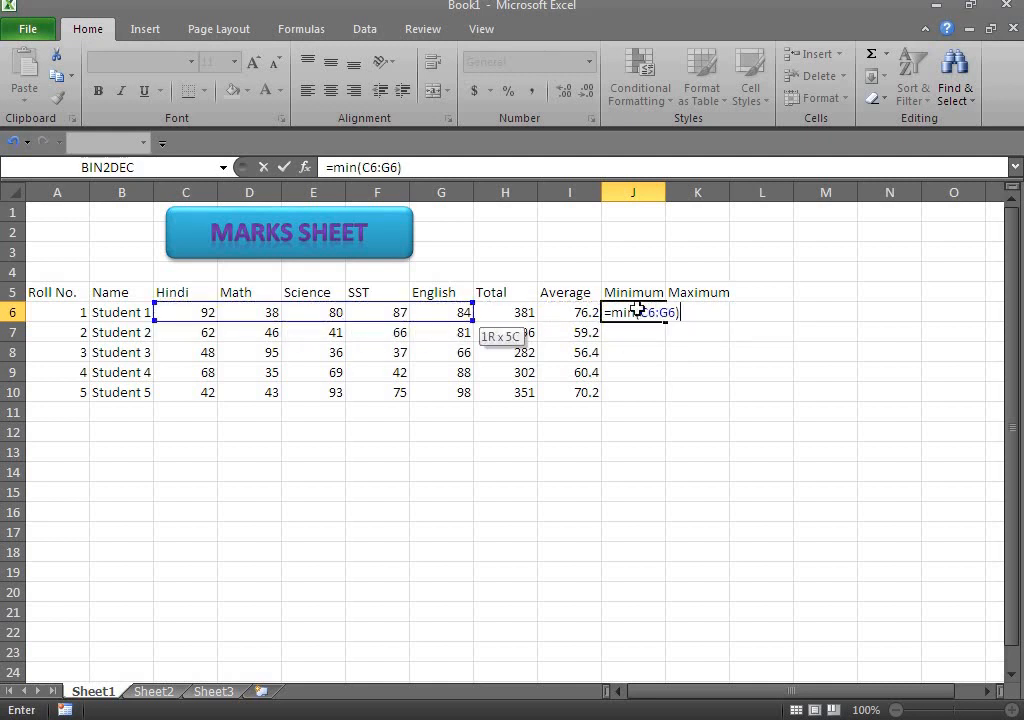
key(Return)
click(645, 314)
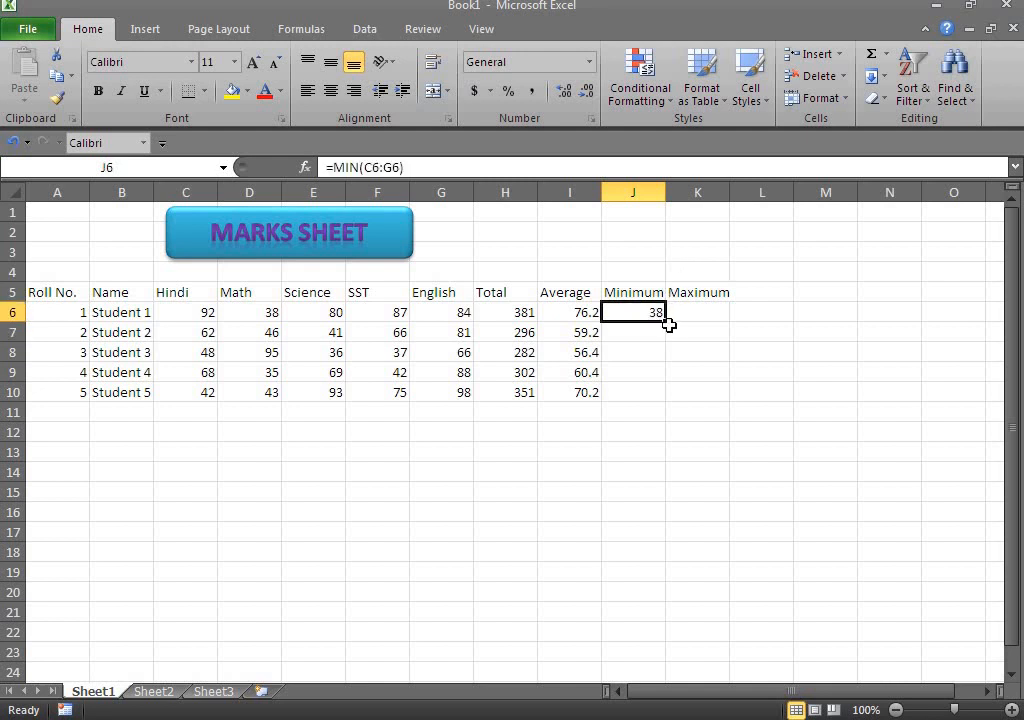
drag(667, 322, 671, 392)
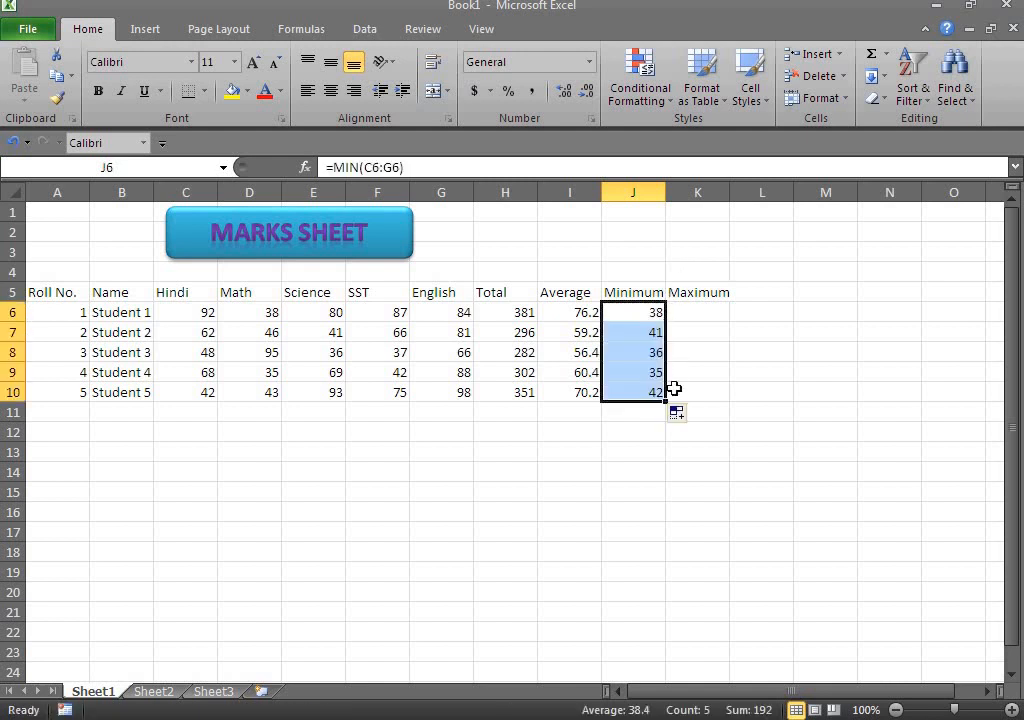
Calculate each student's maximum mark with =MAX(C6:G6) in K6, filled down to K10
click(695, 312)
text(=)
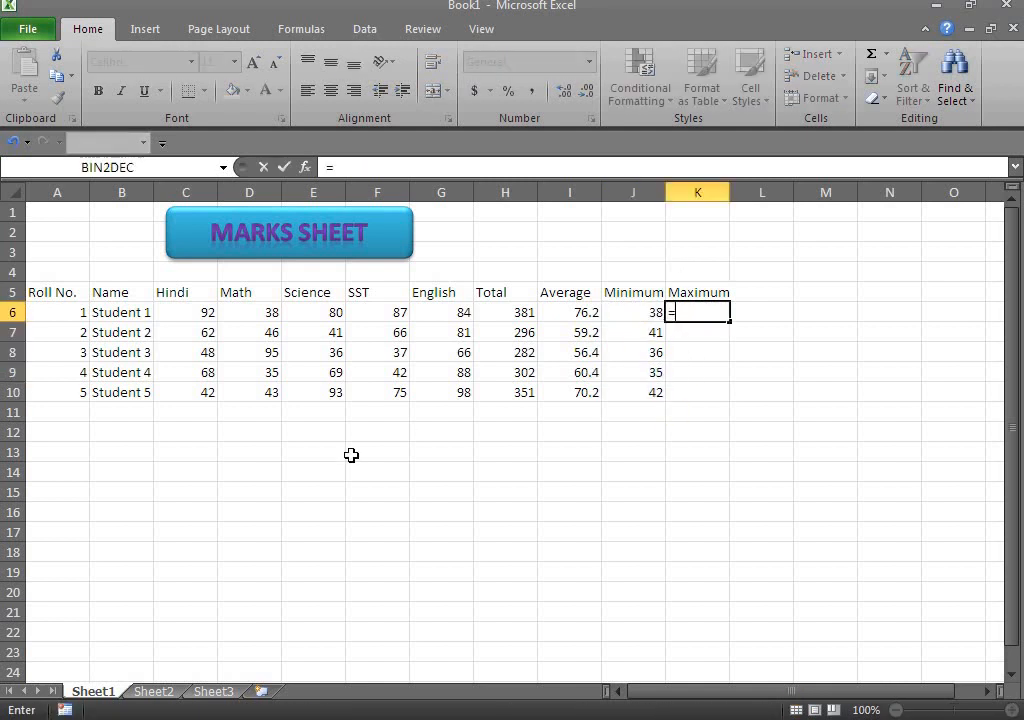
text(max()
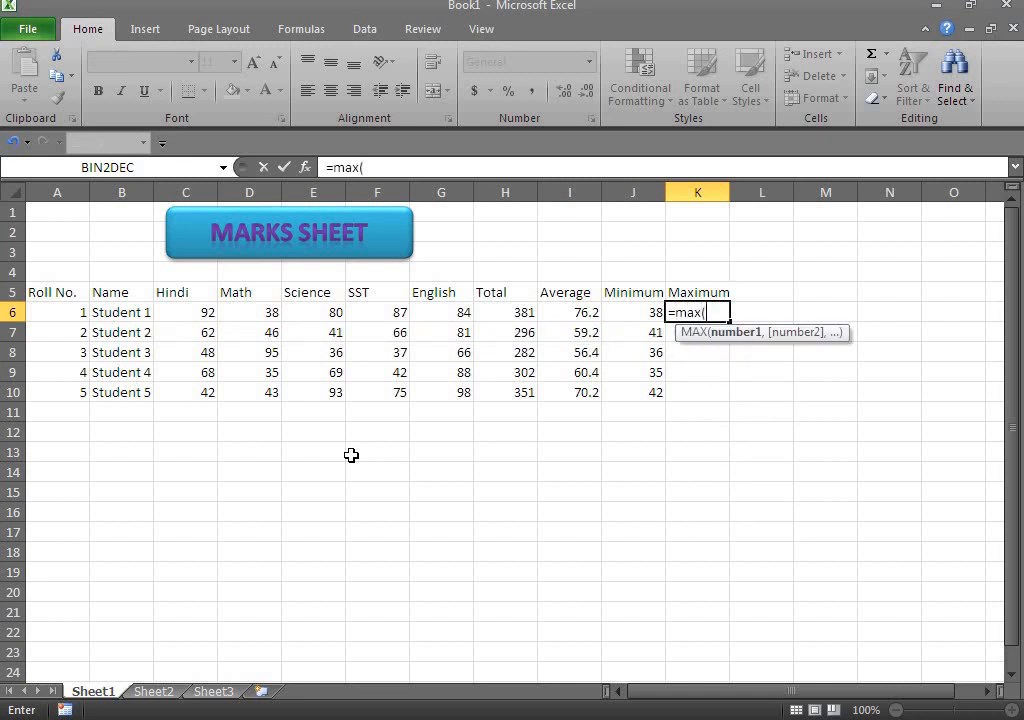
drag(206, 316, 428, 314)
text())
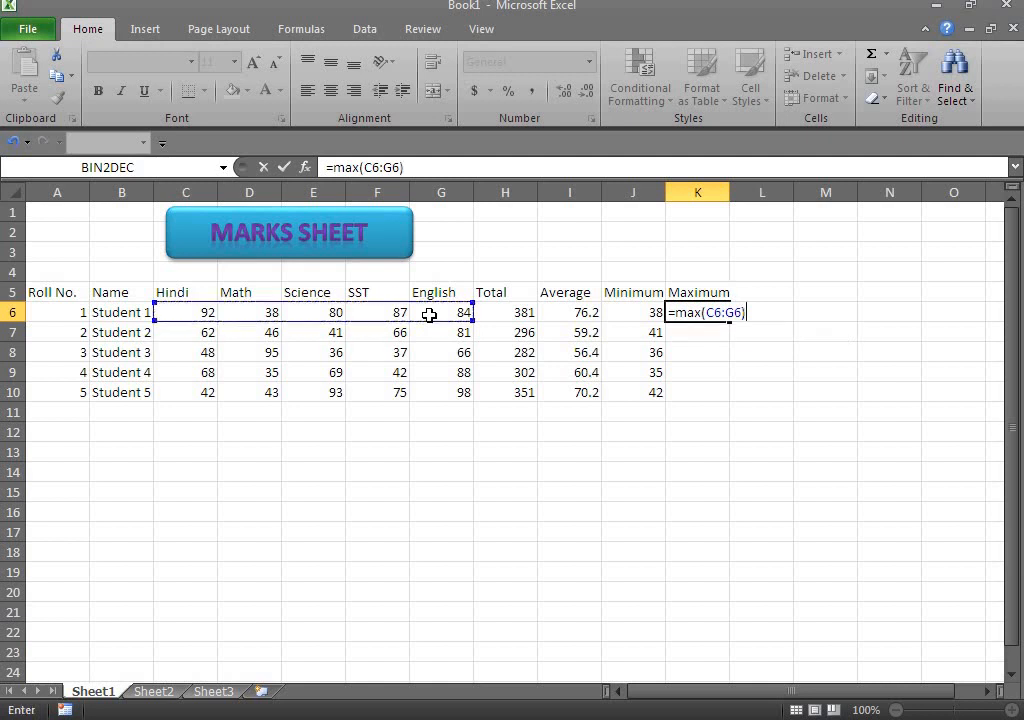
key(Return)
drag(686, 313, 697, 390)
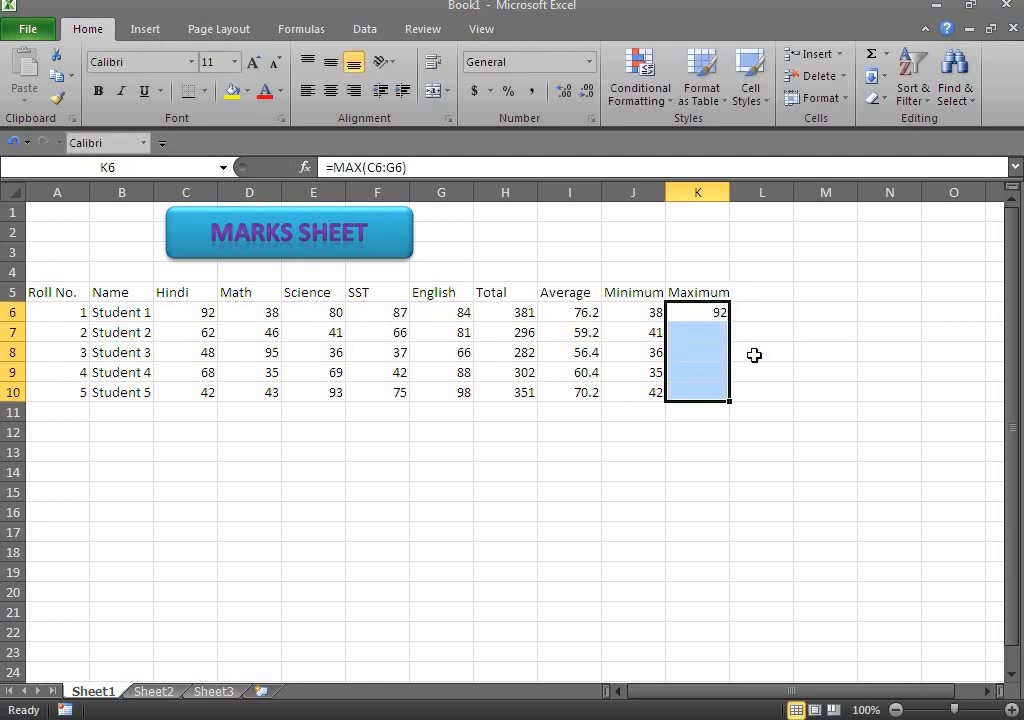
click(874, 80)
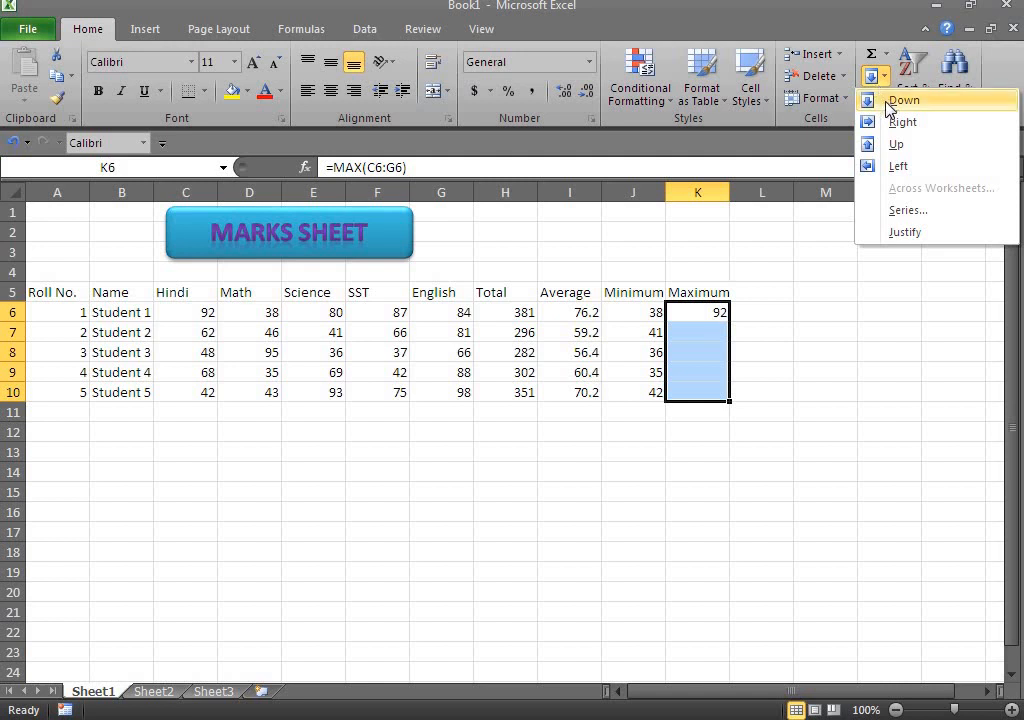
click(890, 104)
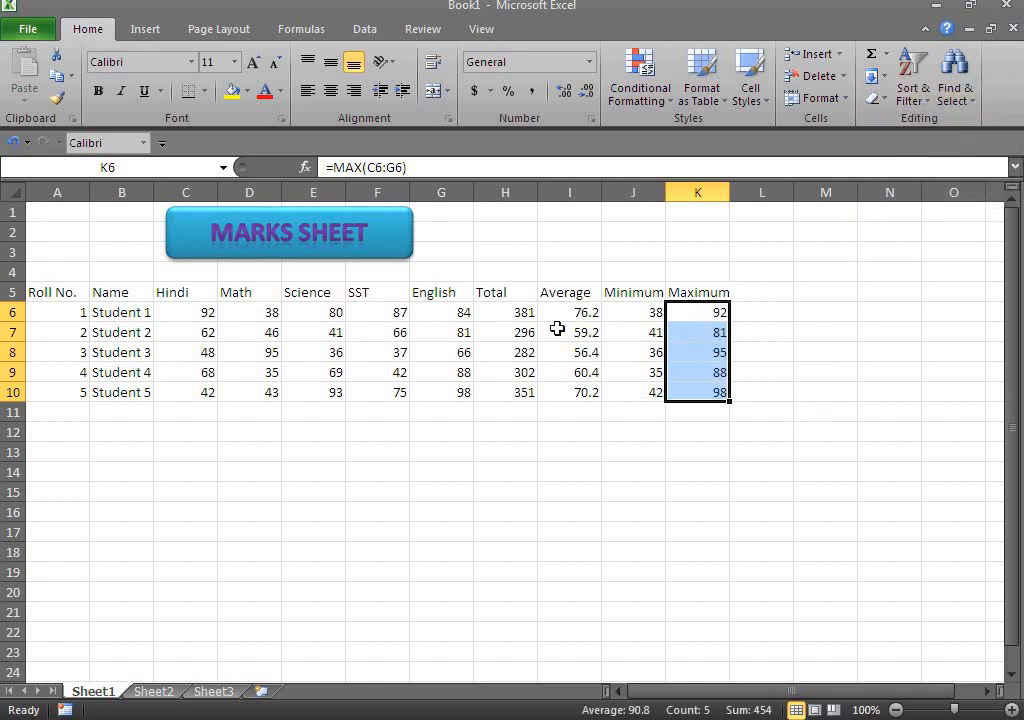
Apply all borders to the marks table A5:K10
drag(69, 293, 697, 392)
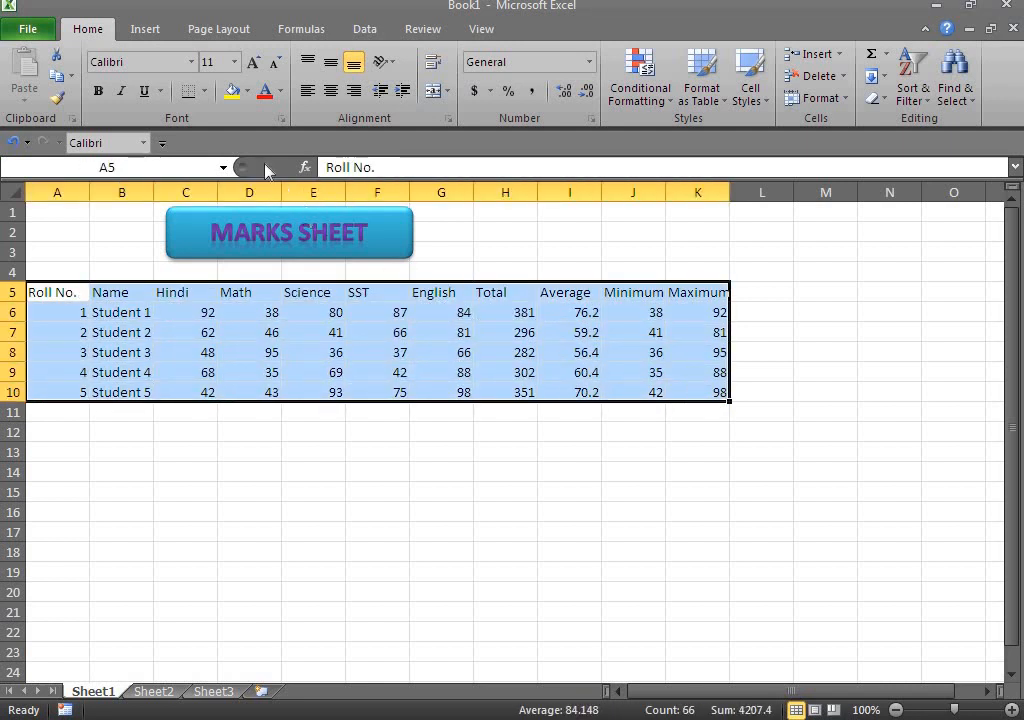
click(205, 91)
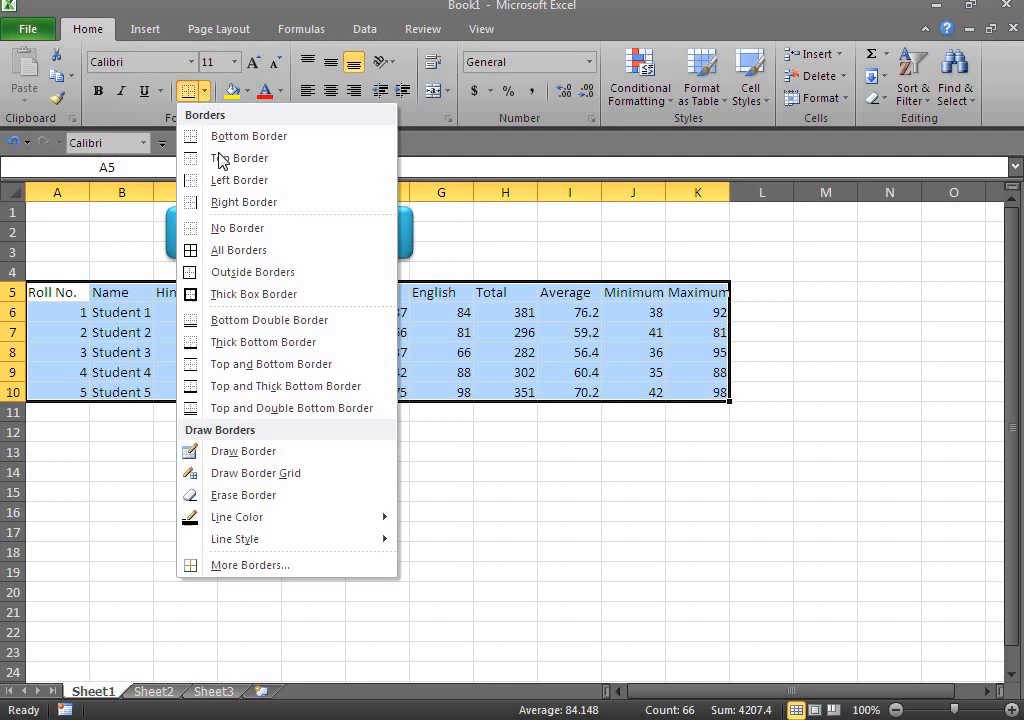
click(233, 252)
Format the header row A5:K5 with a standard green fill and bold white text
drag(60, 292, 686, 297)
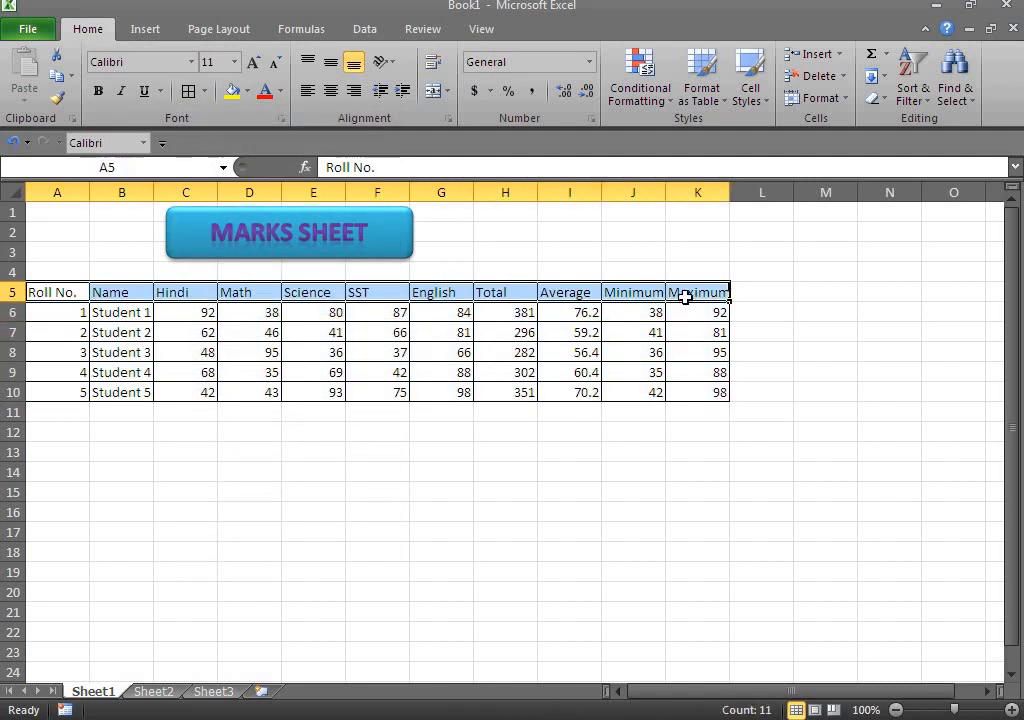
click(250, 90)
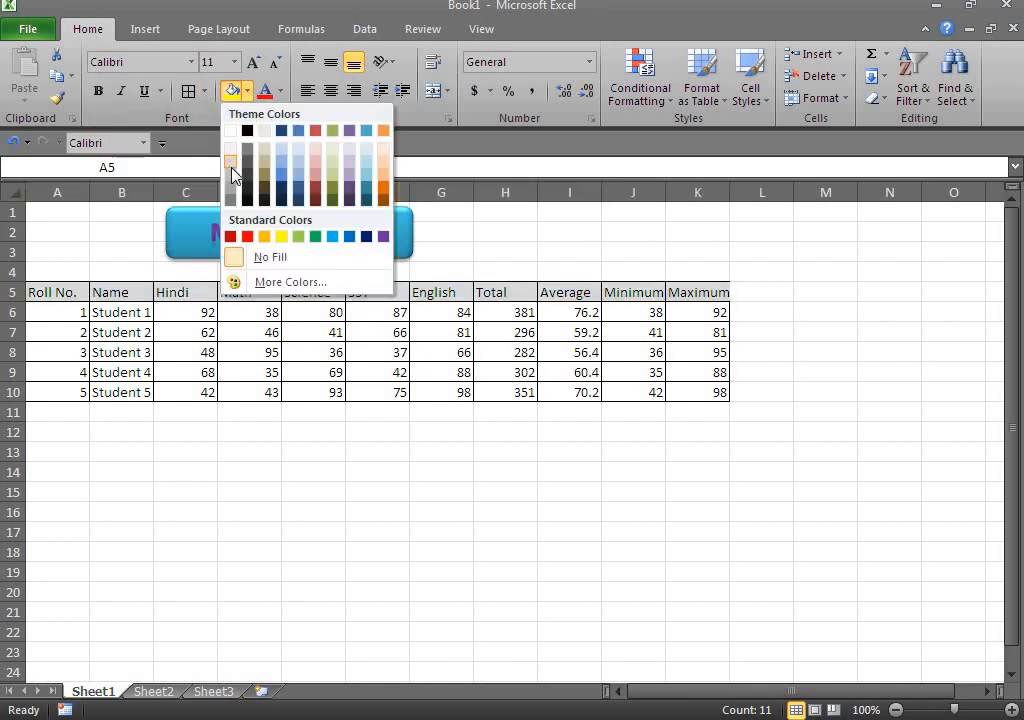
click(315, 237)
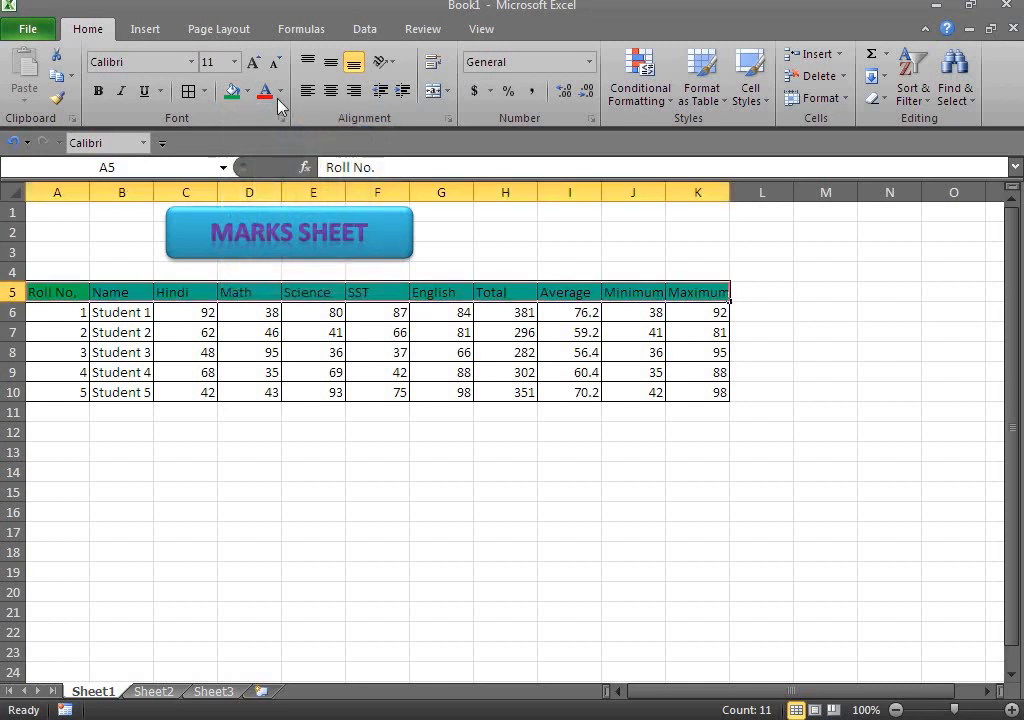
click(281, 91)
click(264, 155)
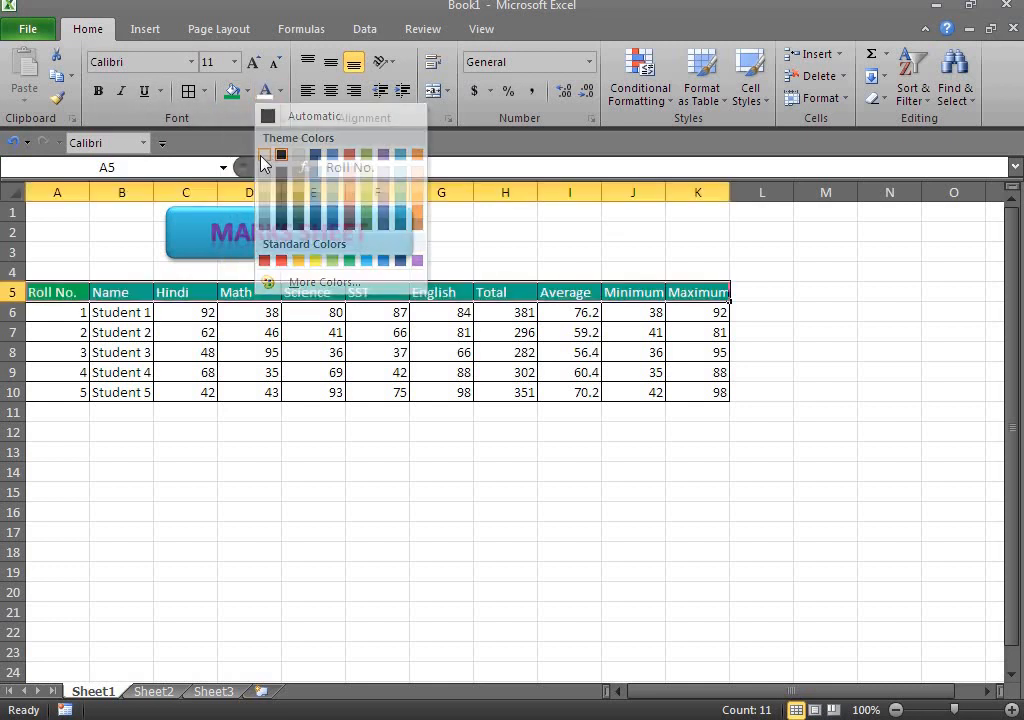
click(106, 94)
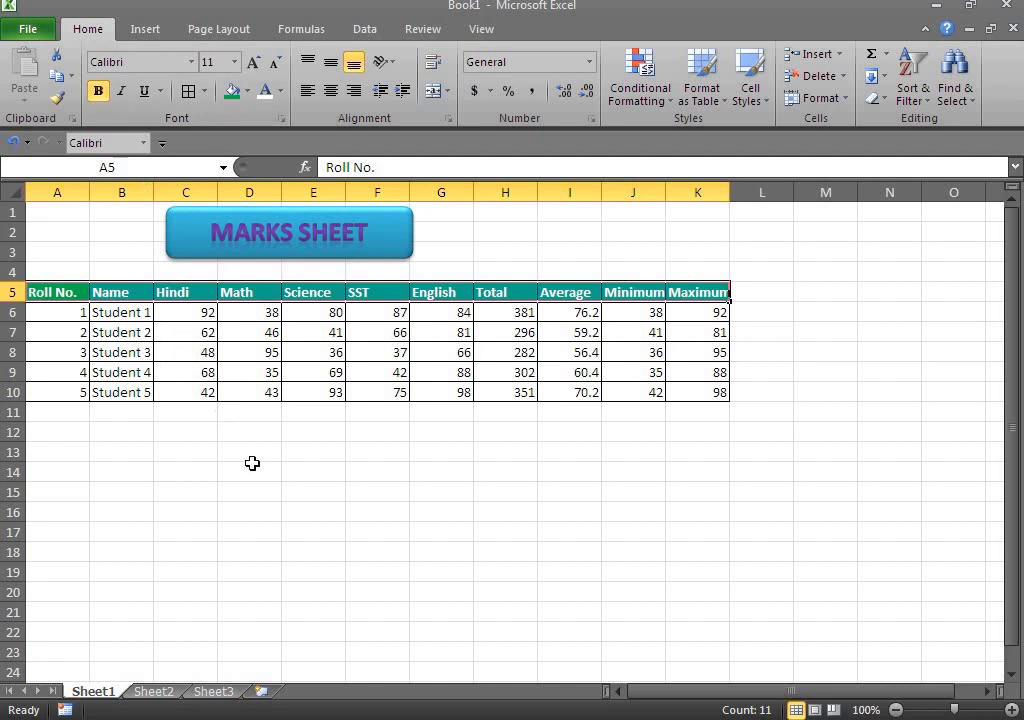
Enter the note "Total:- =sum(select 1st subject cell to last subject cell)" in A12
click(66, 441)
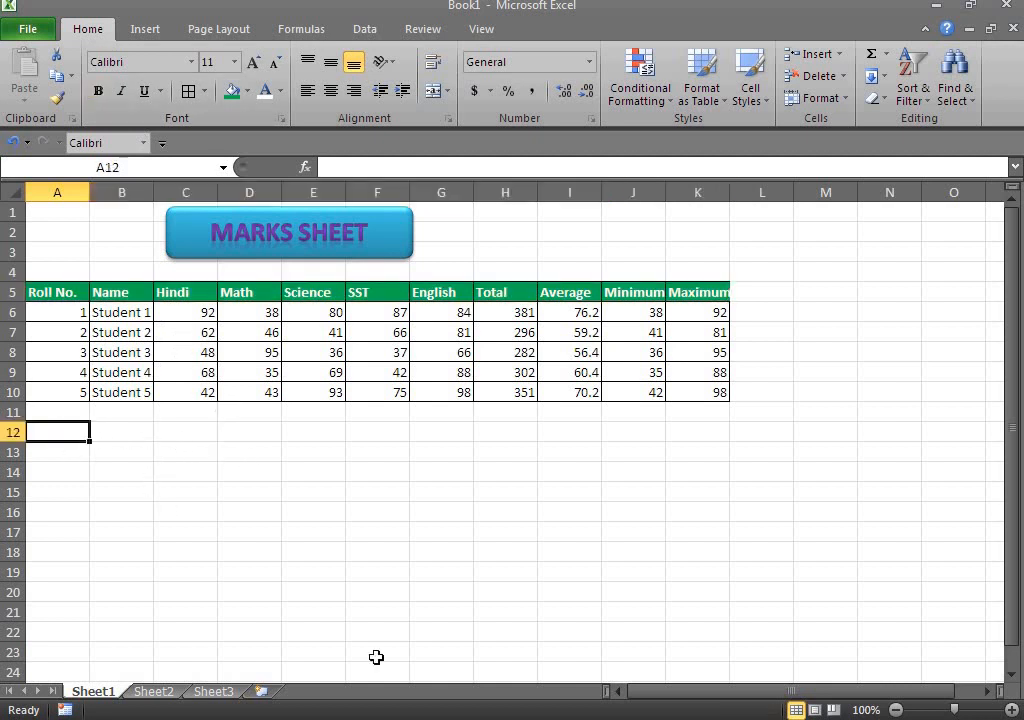
text(Total:-)
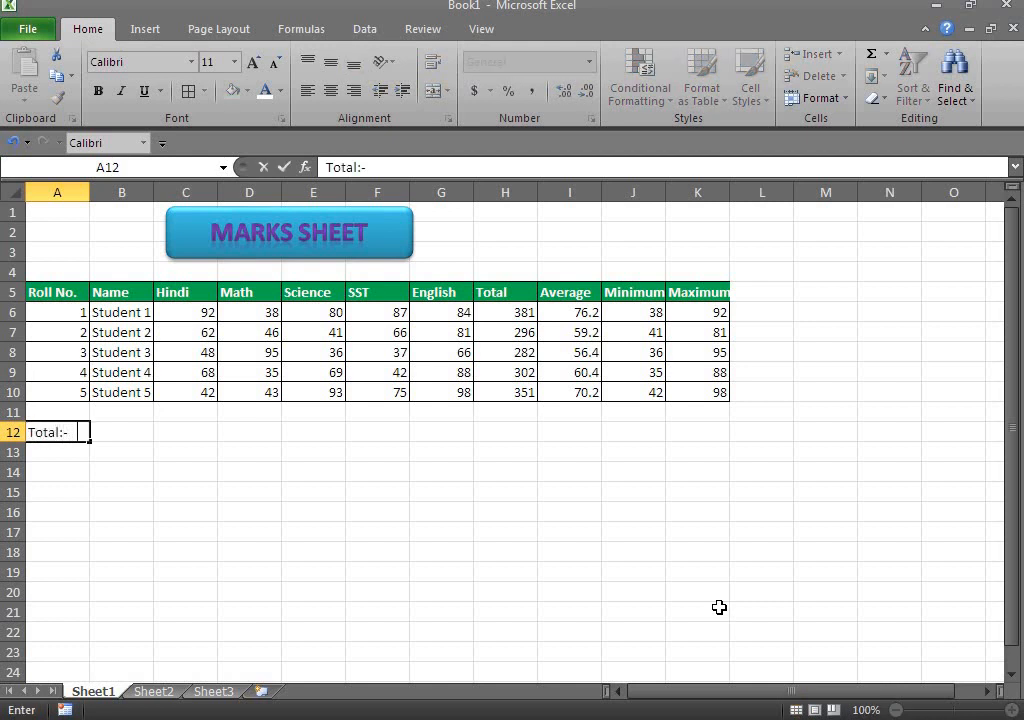
text(  =sum(select)
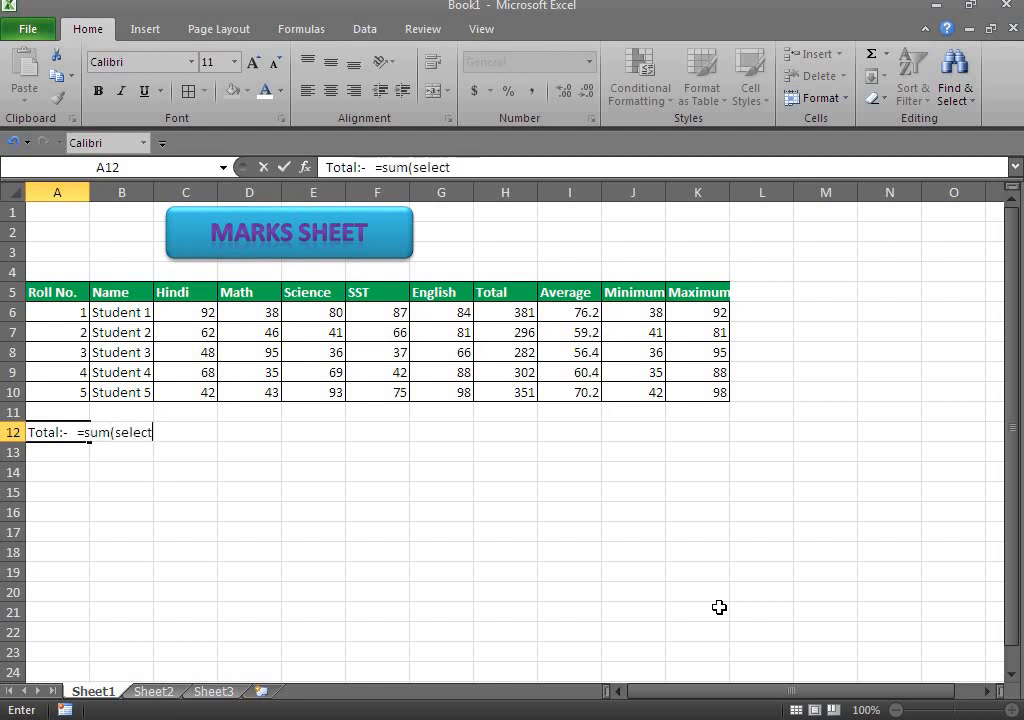
text( 1st sub)
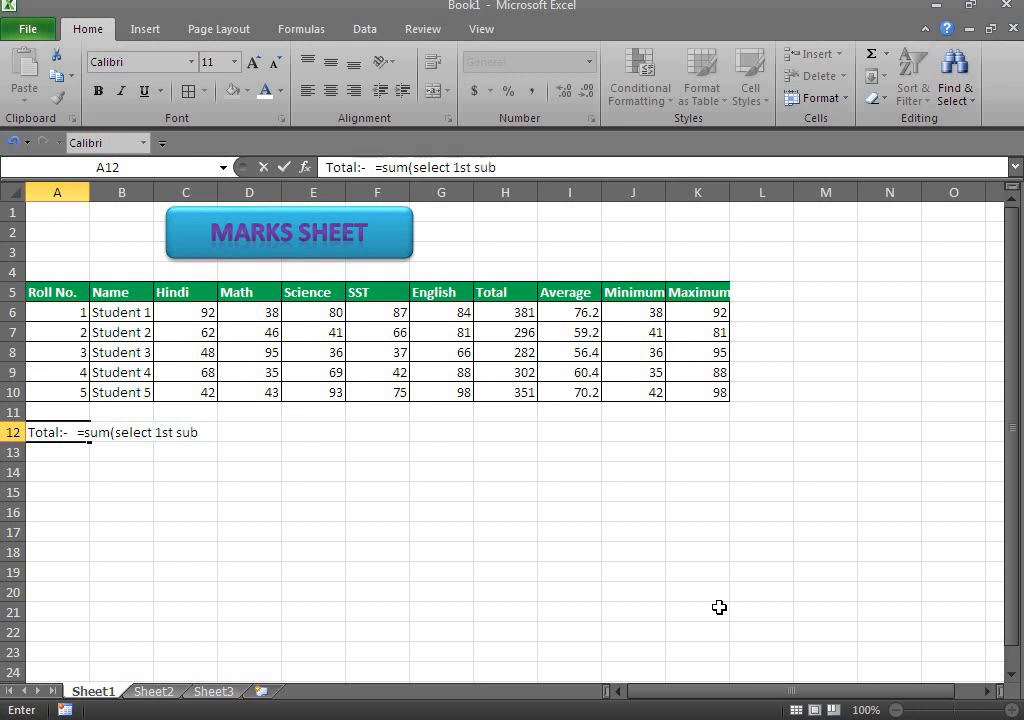
text(ject cell to )
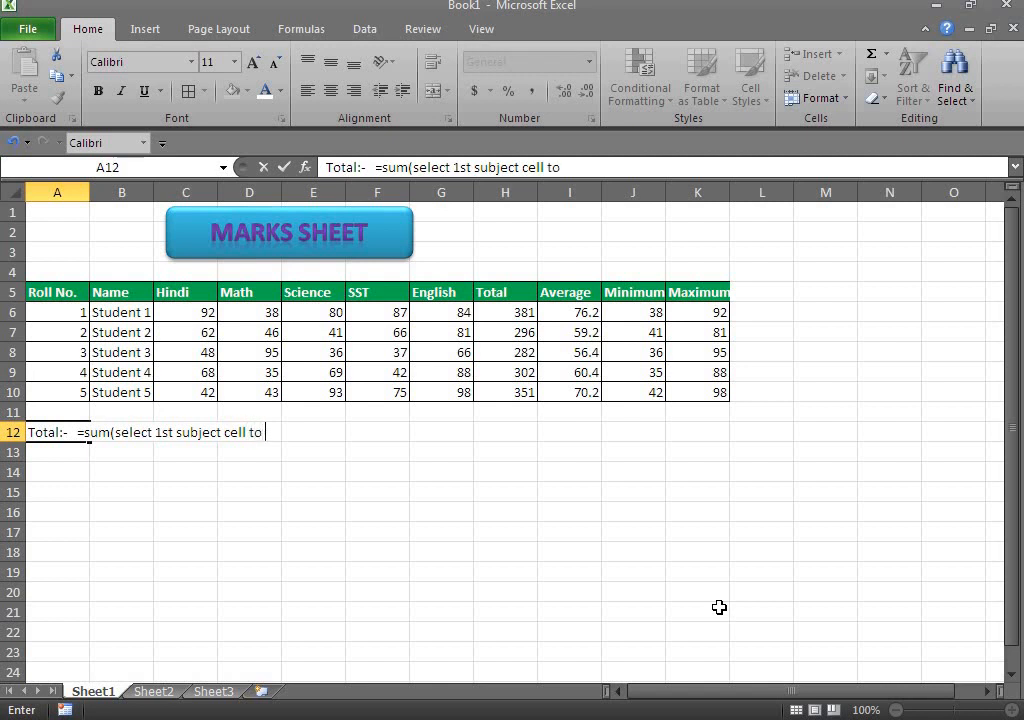
text(last sub)
text(ject)
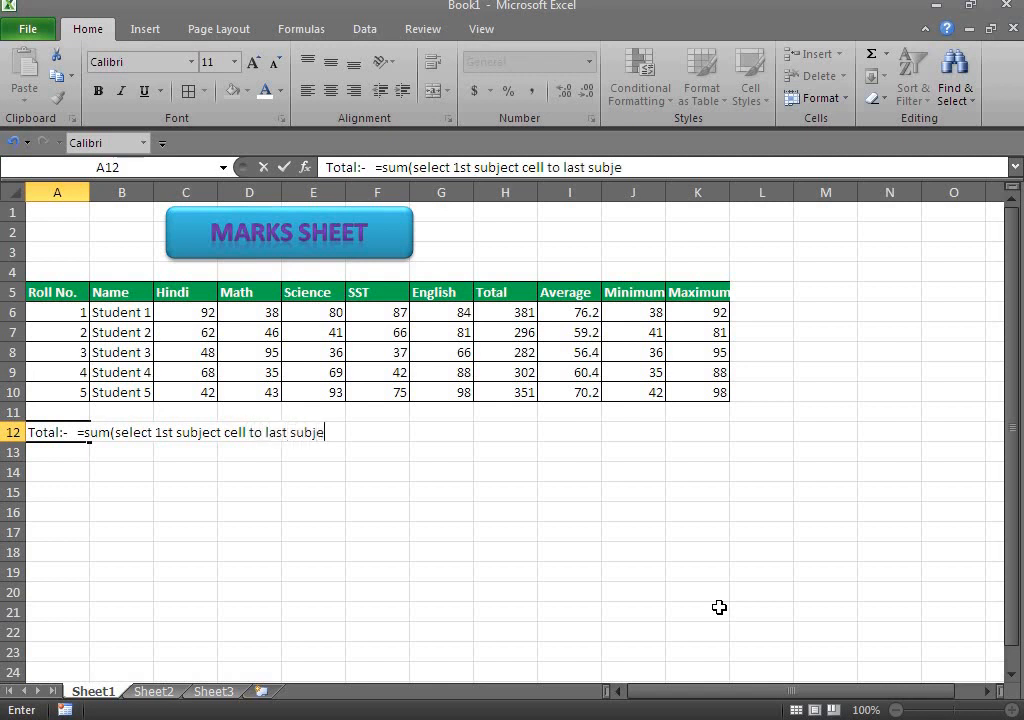
text( cell)
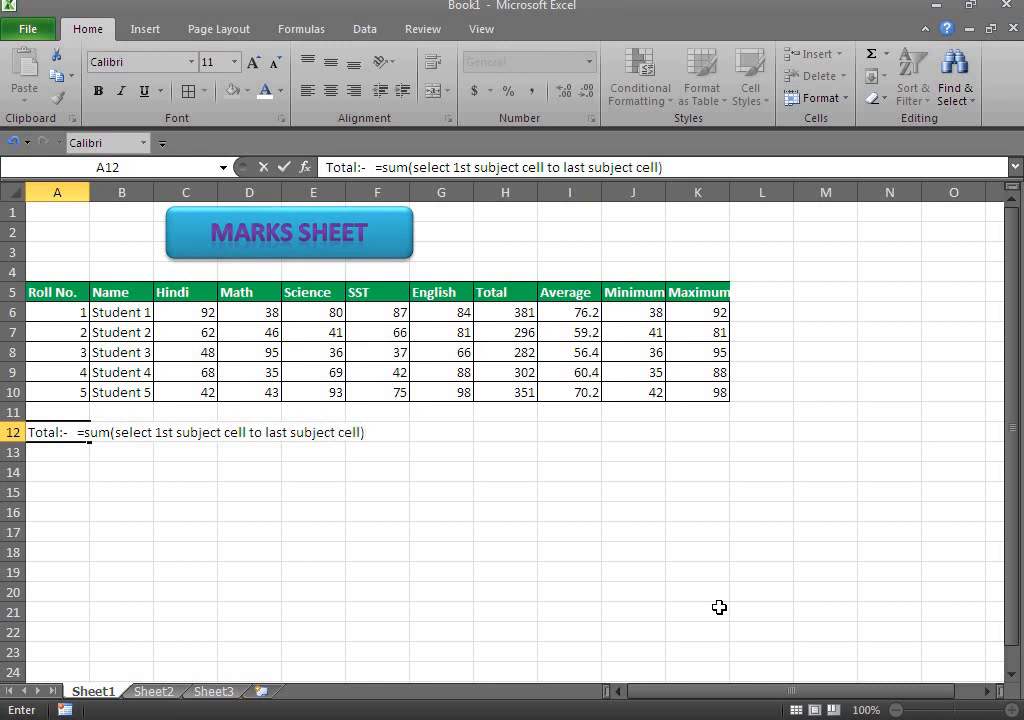
key(Return)
Write the note "Average:- =average(select 1st subject cell to last subject cell)" in A13
text(Average:-)
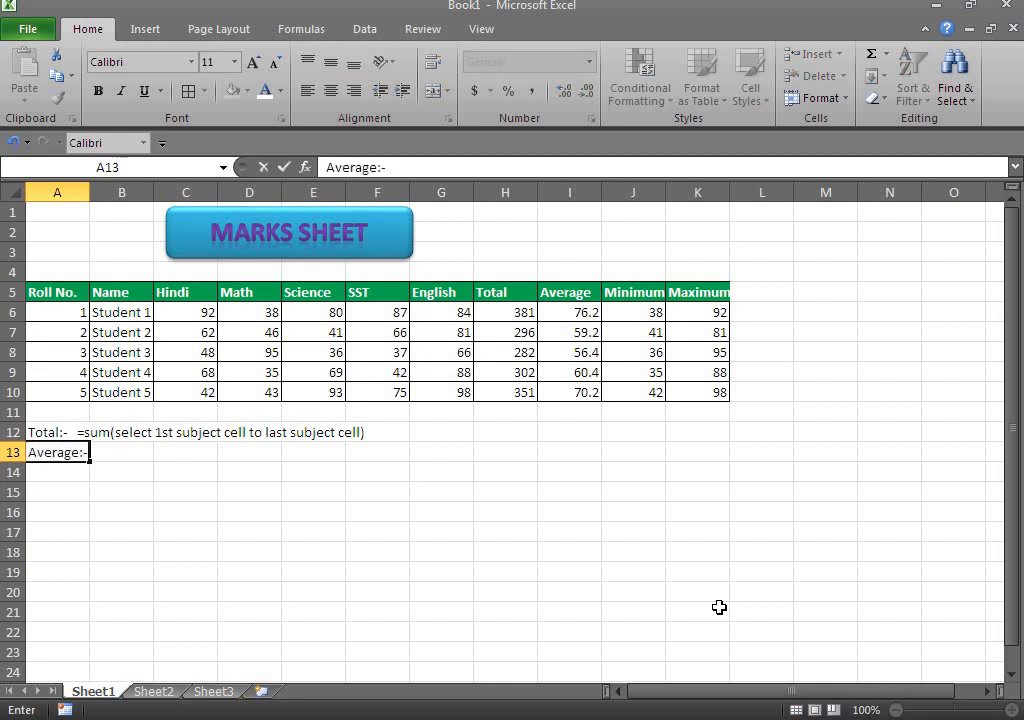
text(   =average)
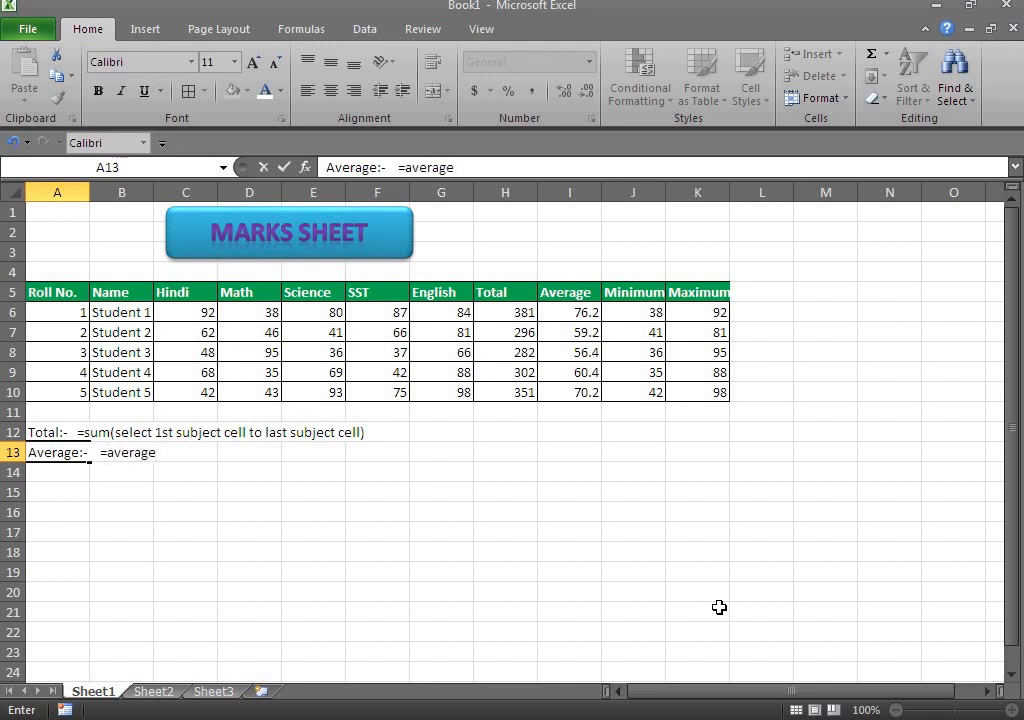
text((select)
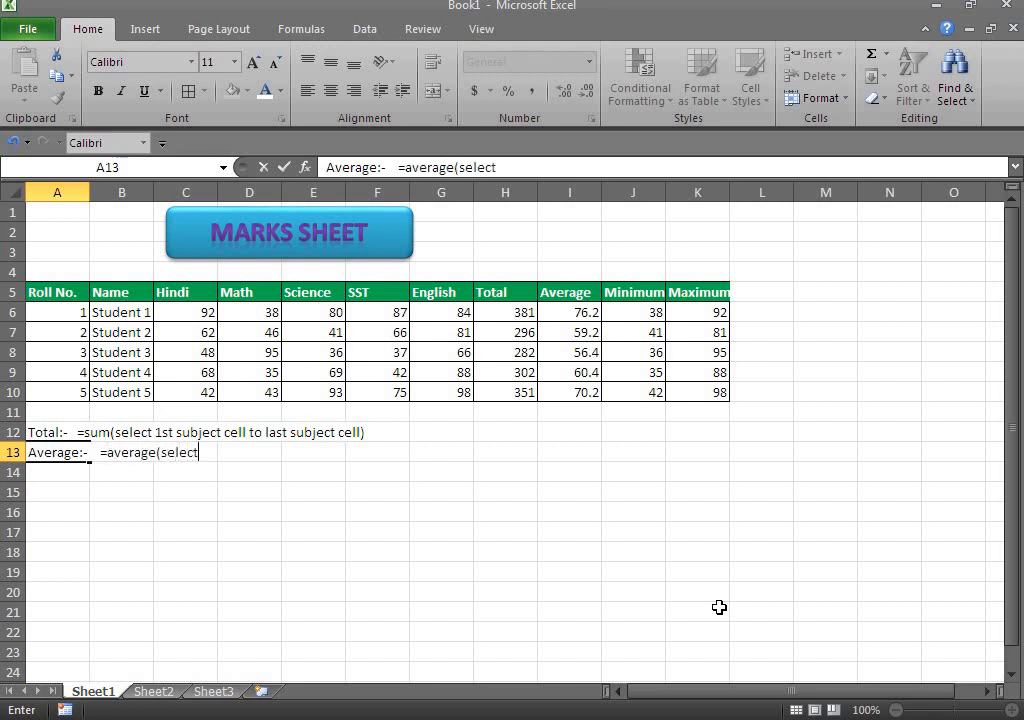
text( 1st subj)
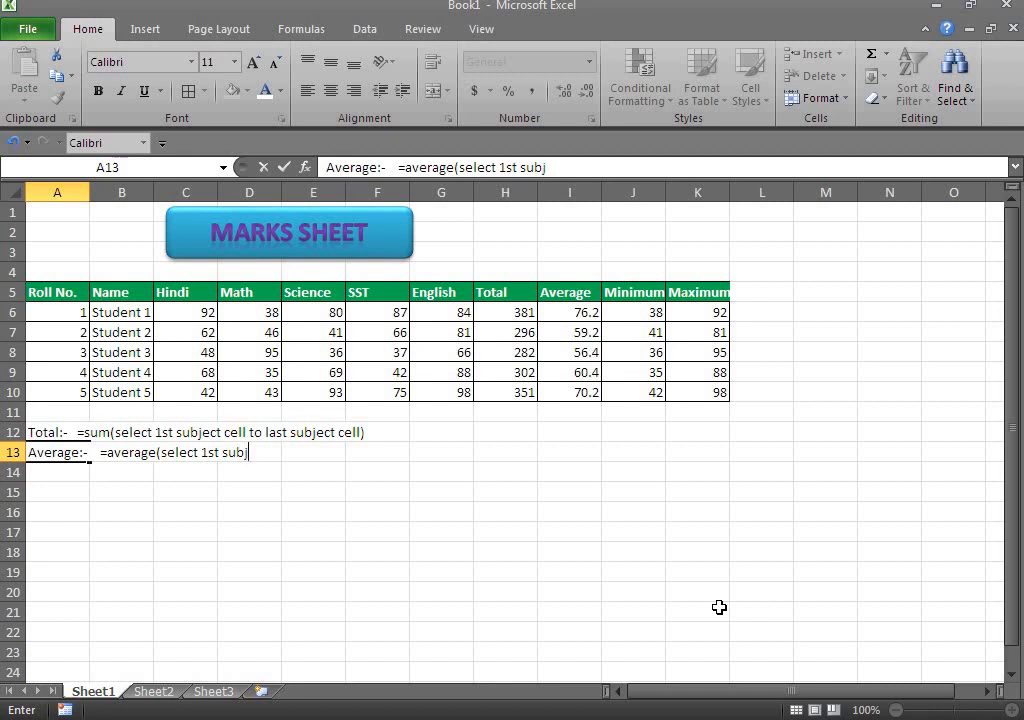
text(ect cell to)
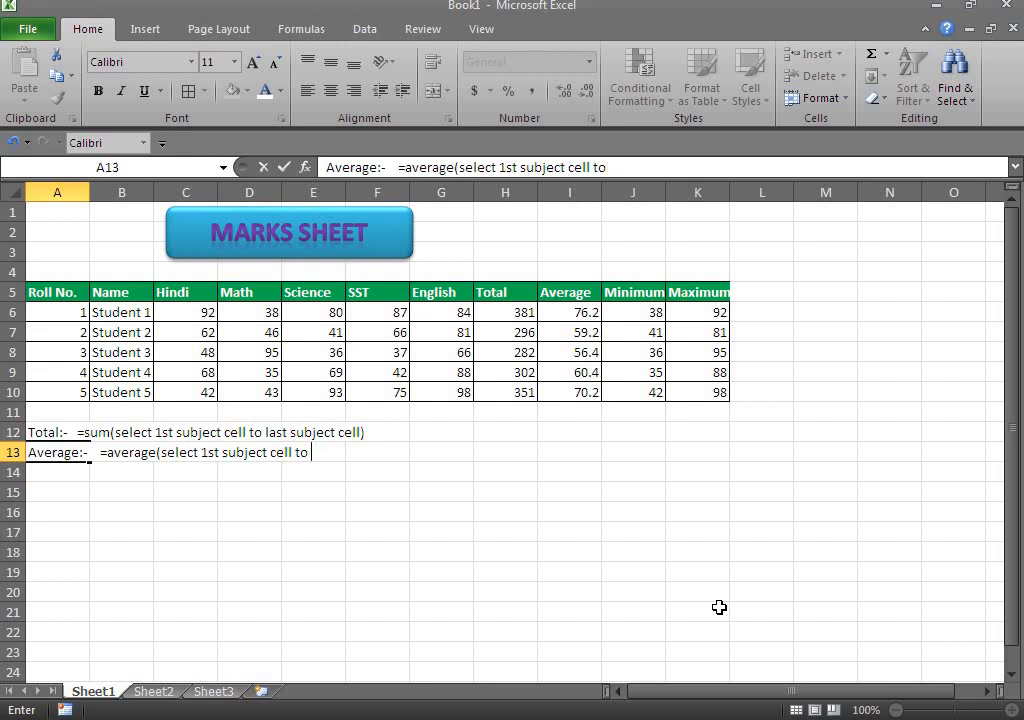
text( last sub)
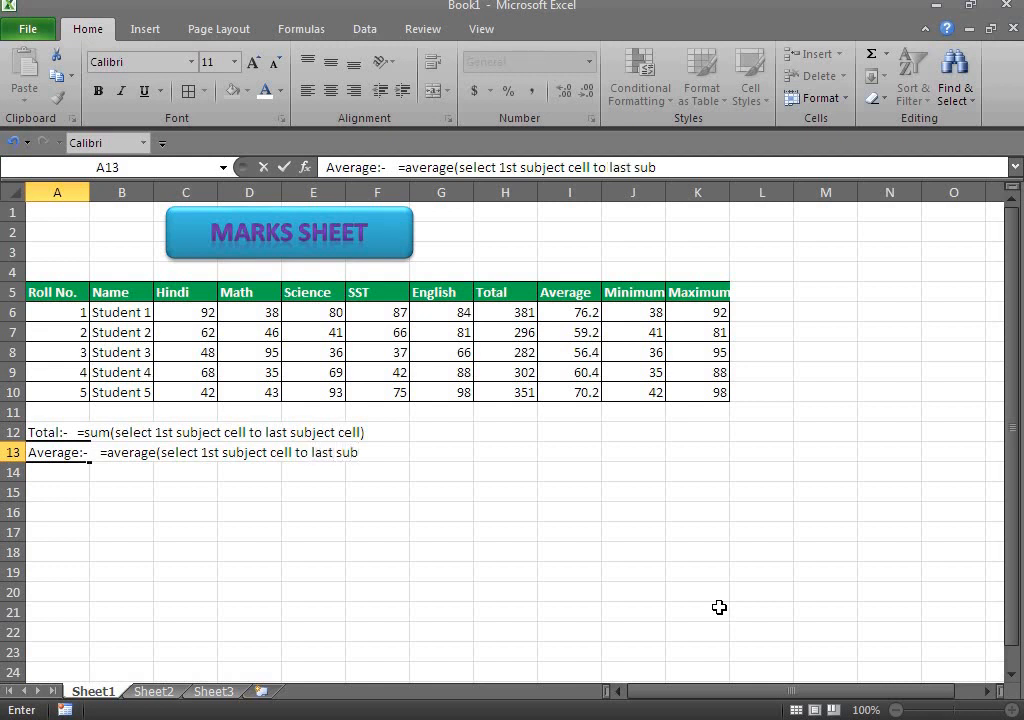
text(ject cel)
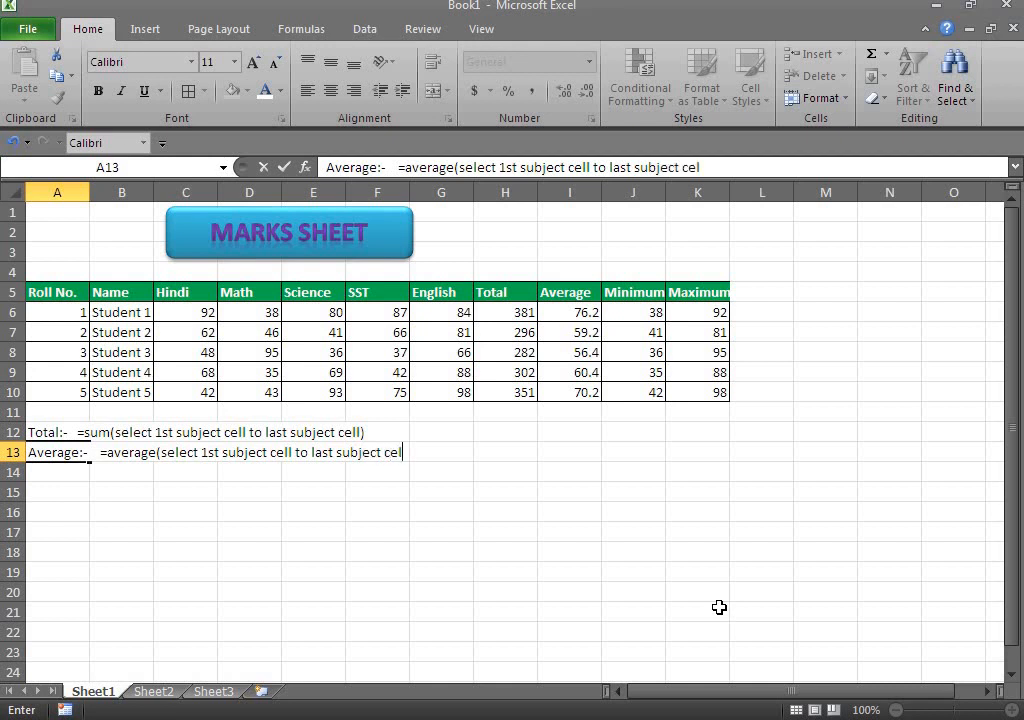
text(l))
Copy the text "select 1st subject cell to last subject cell)" from the average note in A13 and commit the cell
key(F2)
key(shift+Left)
key(shift+Left)
key(shift+Left)
key(shift+Left)
key(shift+Left)
key(shift+Left)
key(shift+Left)
key(shift+Left)
key(shift+Left)
key(shift+Left)
key(shift+Left)
key(shift+Left)
key(shift+Left)
key(shift+Left)
key(shift+Left)
key(shift+Left)
key(shift+Left)
key(shift+Left)
key(shift+Left)
key(shift+Left)
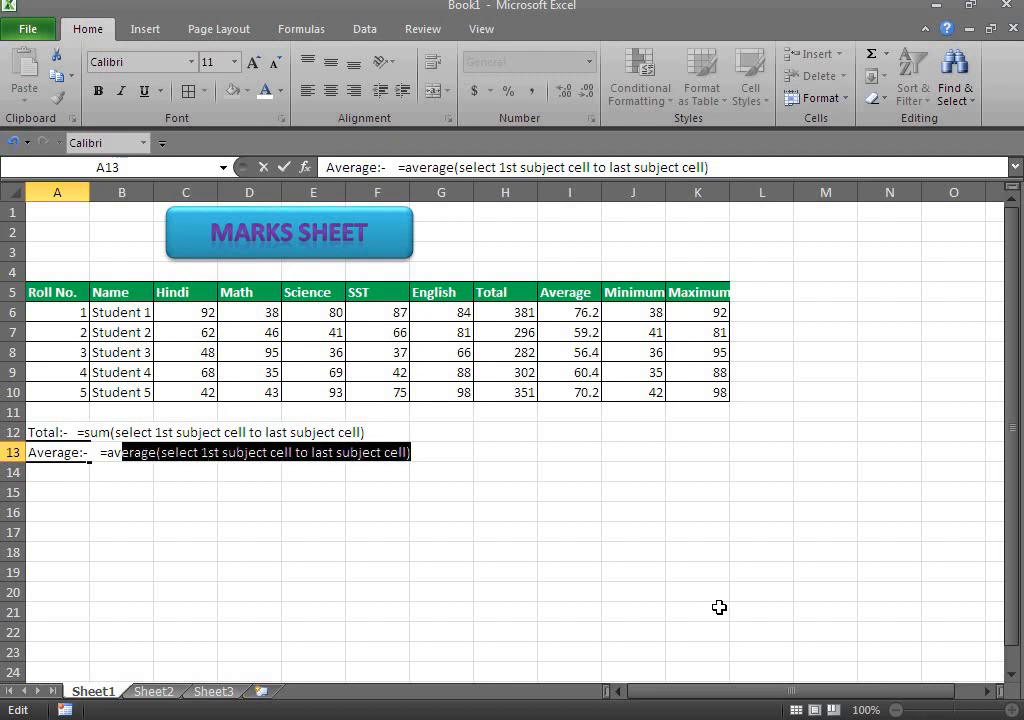
key(shift+Right)
key(shift+Right)
key(shift+Right)
key(shift+Right)
key(shift+Right)
key(ctrl+c)
key(Right)
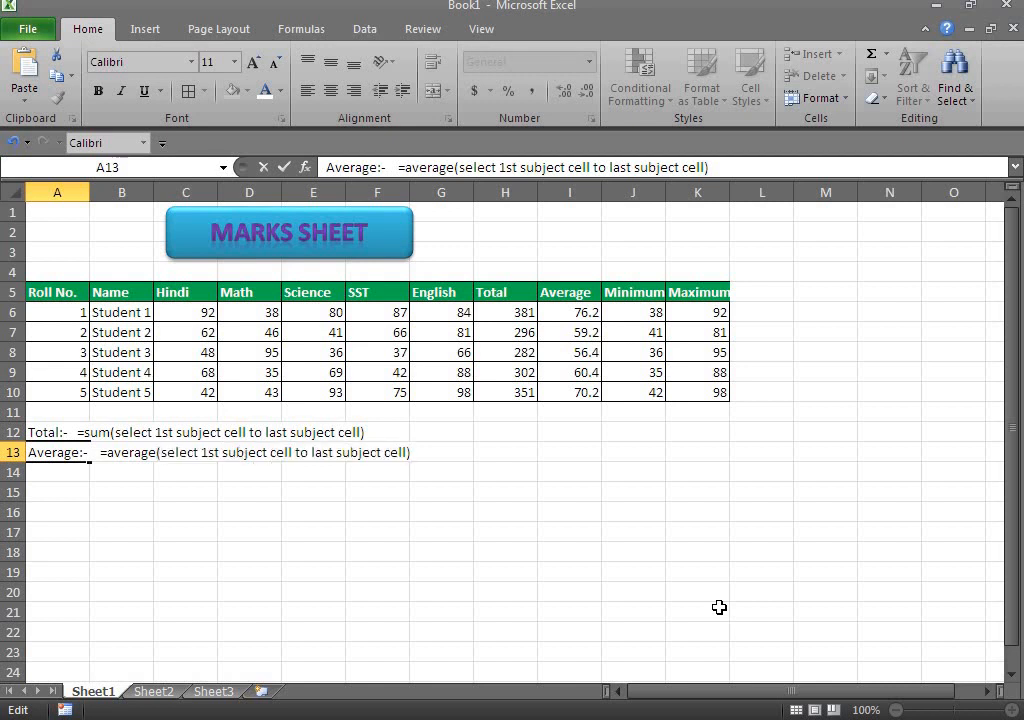
key(Return)
Enter "Minimum:- =min(" in A14 and complete the note with the copied text "select 1st subject cell to last subject cell)"
text(Mini)
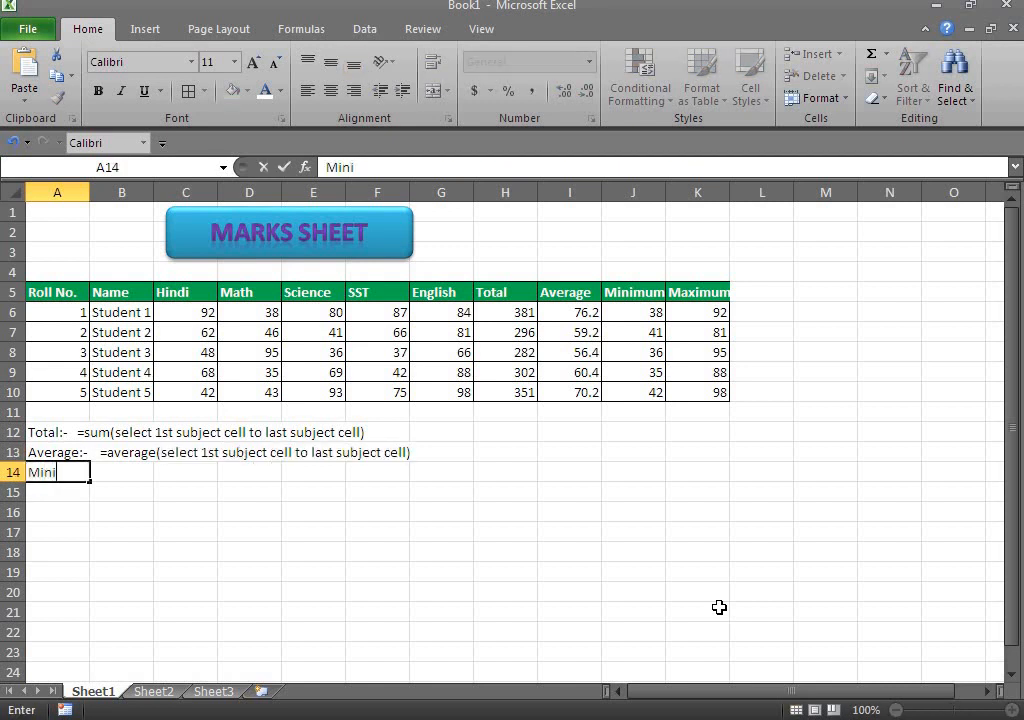
text(mum)
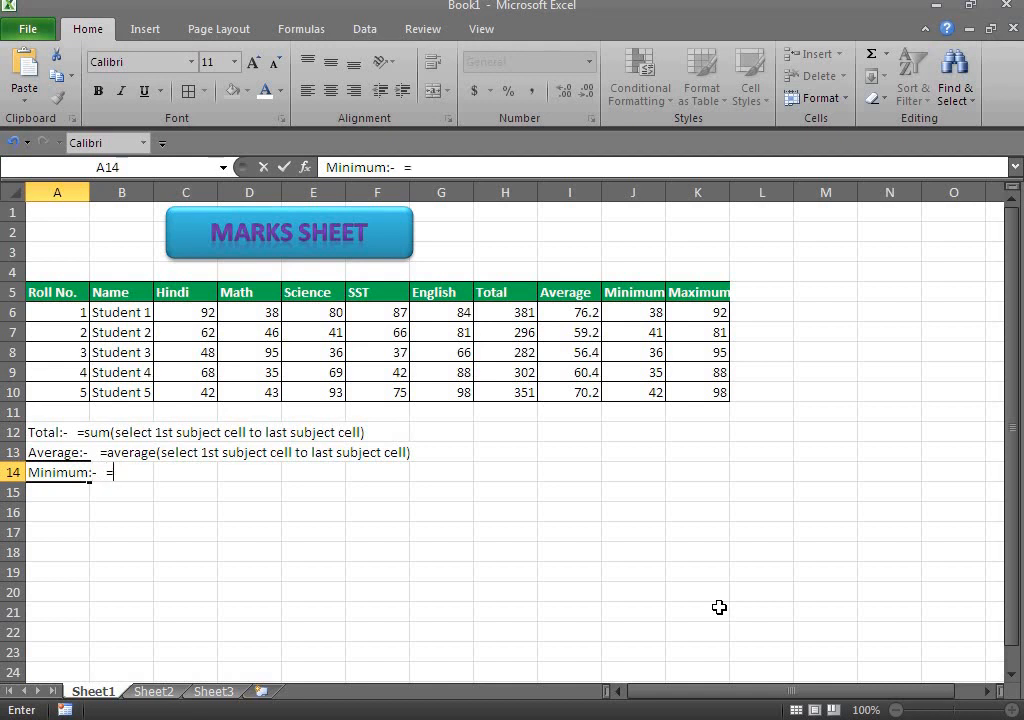
text(:-   =min()
key(ctrl+v)
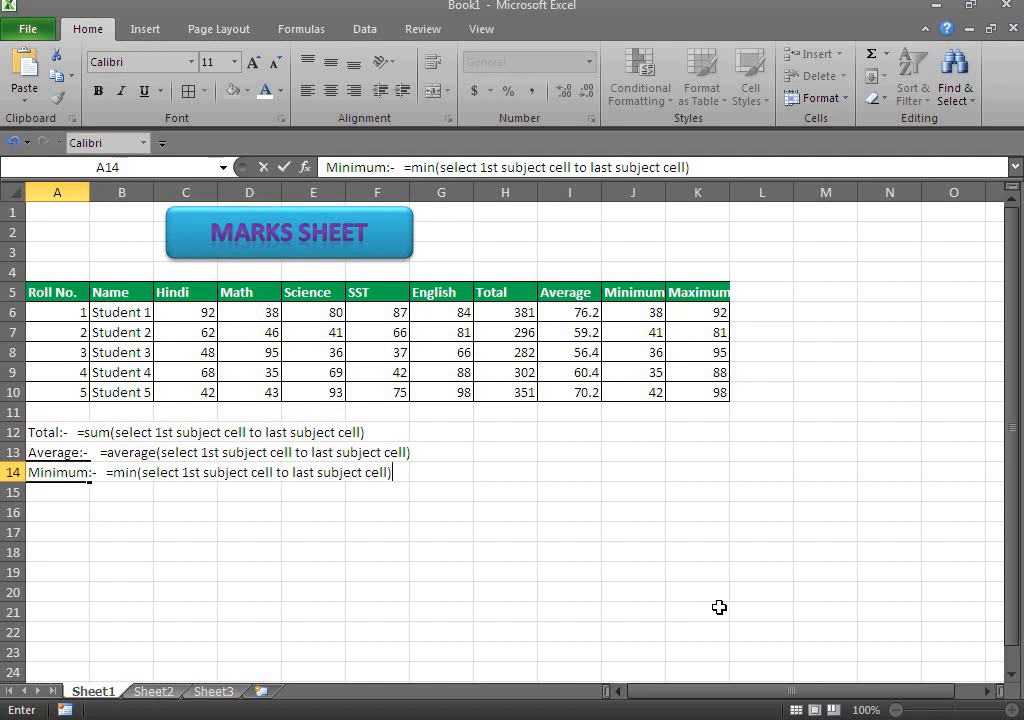
key(Return)
Enter the note "Maximum:- =max(select 1st subject cell to last subject cell)" in A15, reusing the copied text for the part after "=max"
text(Max)
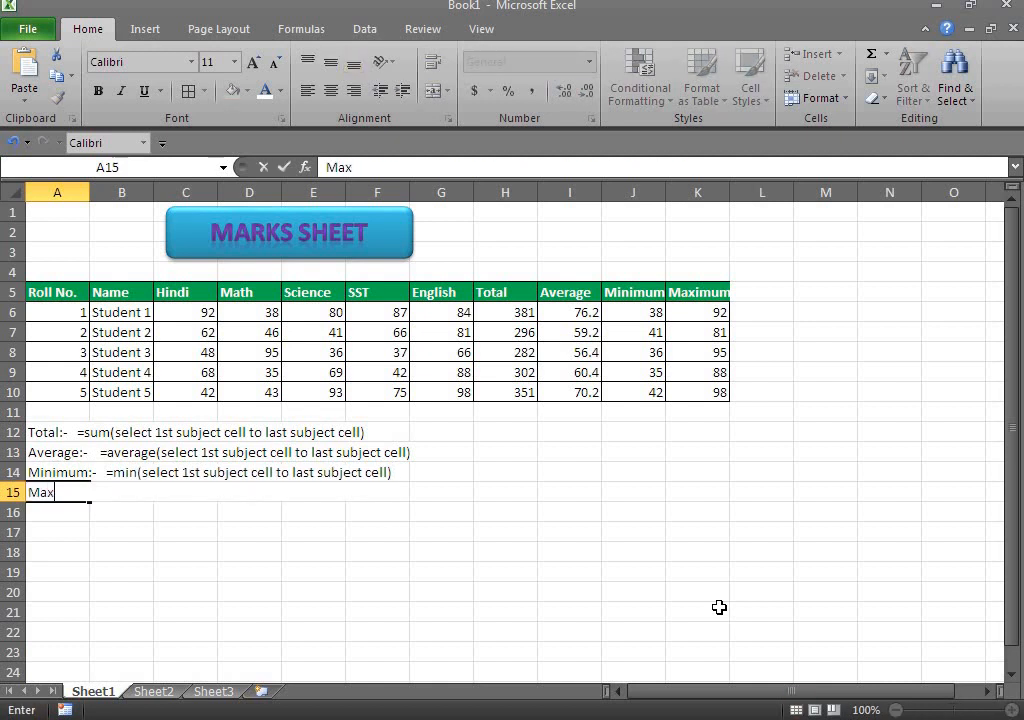
text(imum:-)
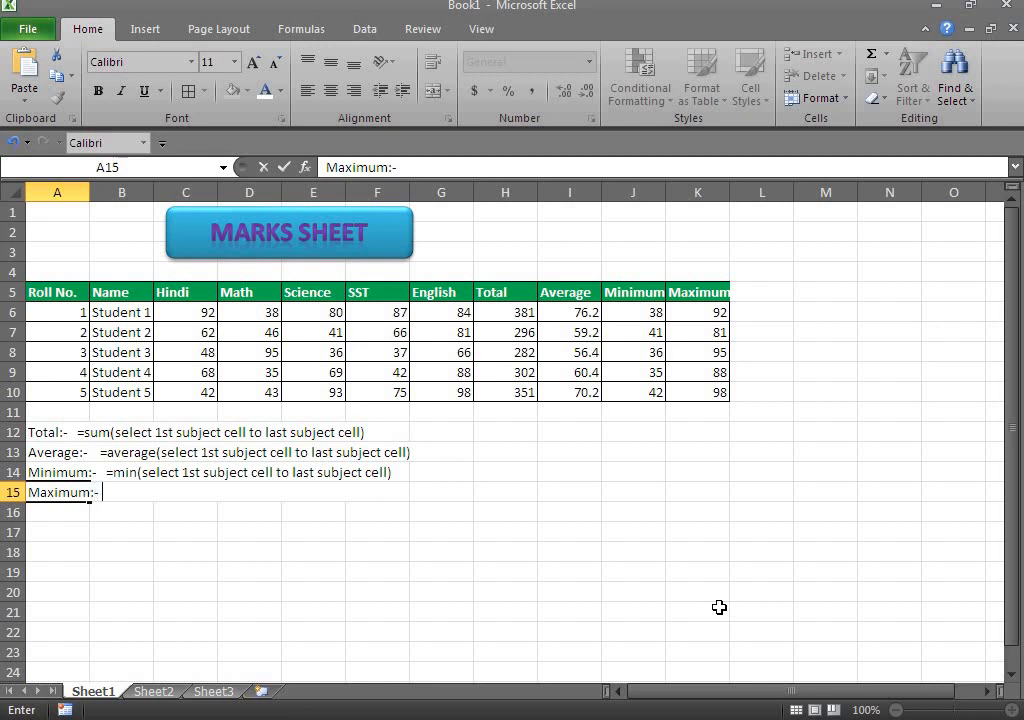
text(   =max(select)
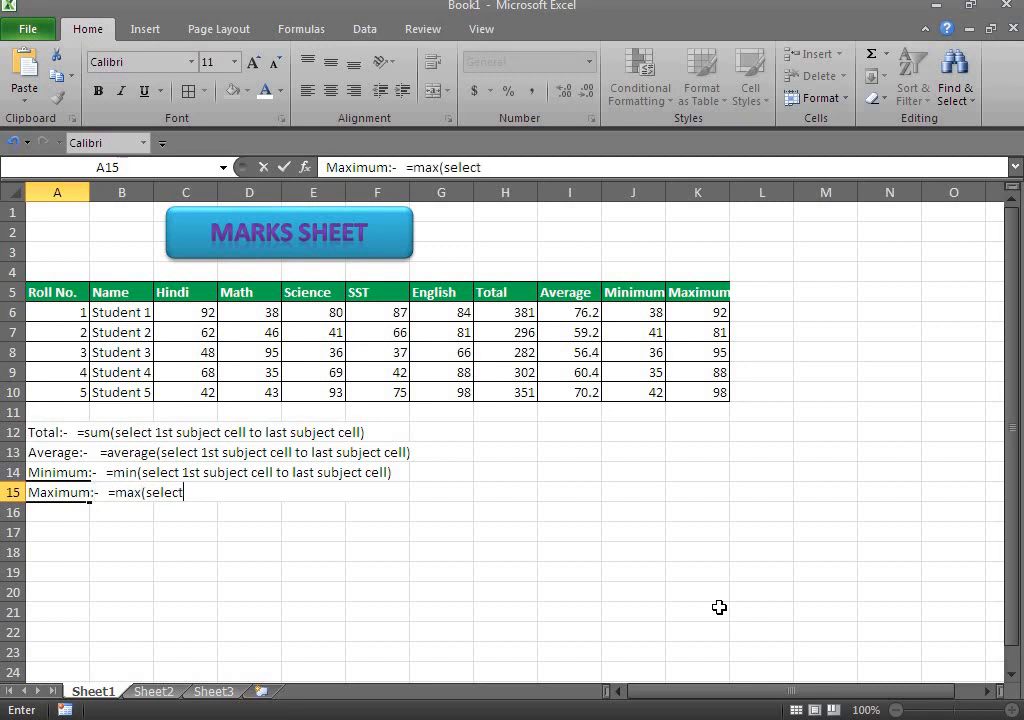
key(BackSpace)
key(BackSpace)
key(BackSpace)
key(BackSpace)
key(BackSpace)
key(BackSpace)
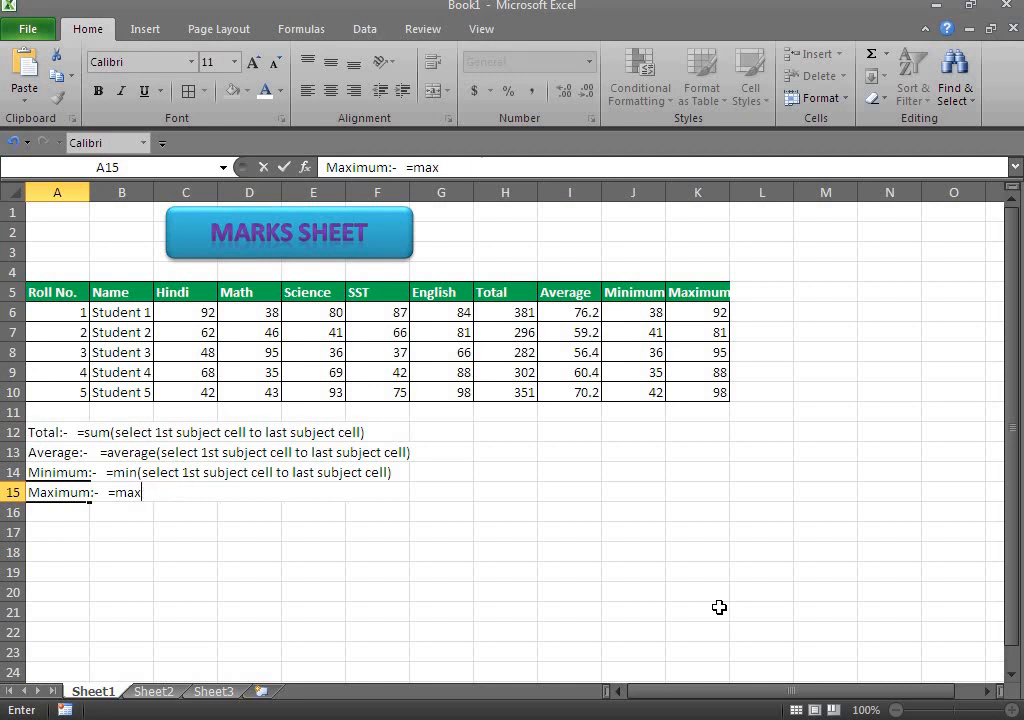
key(ctrl+v)
key(Return)
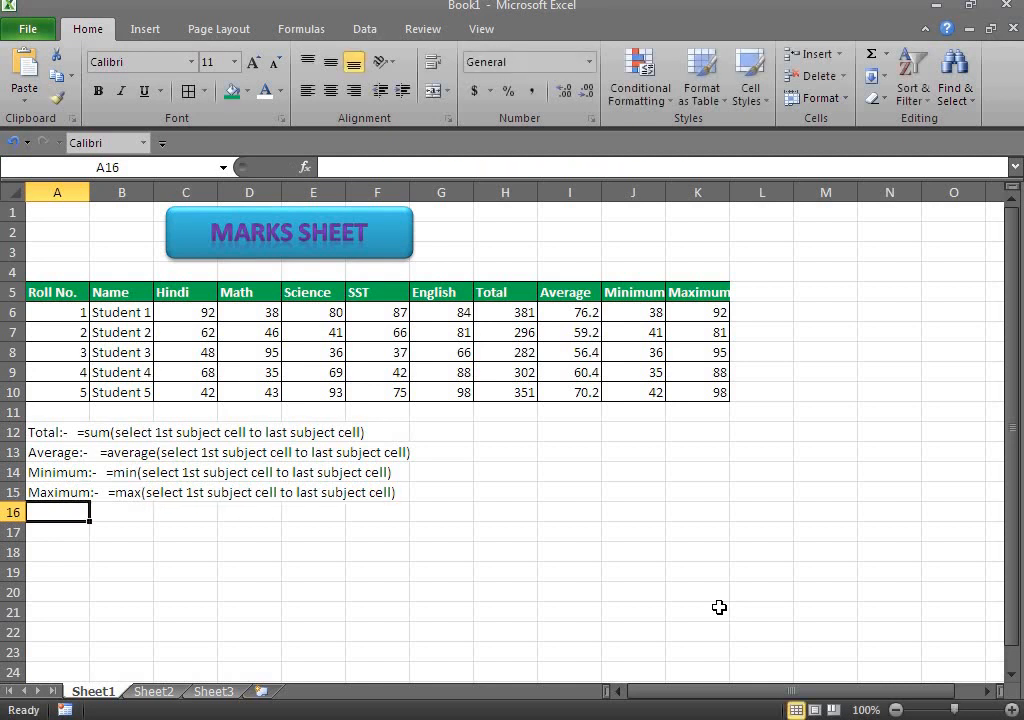
Enlarge the four formula notes in A12:A15 to font size 18 and make them bold
drag(47, 437, 50, 492)
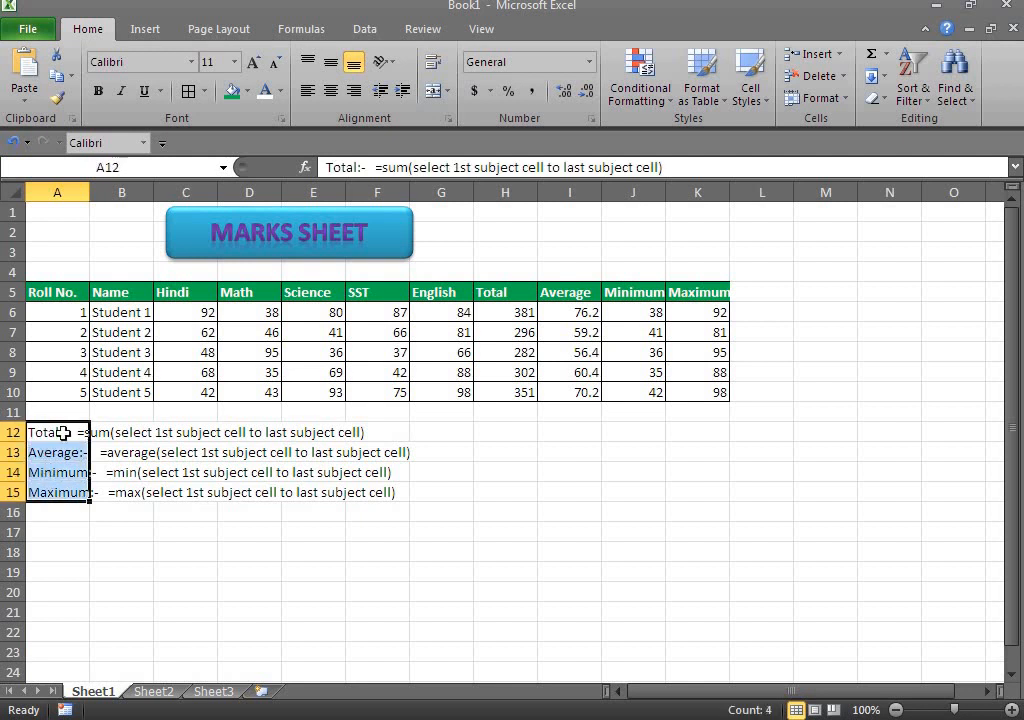
click(253, 63)
click(253, 63)
click(253, 63)
click(253, 63)
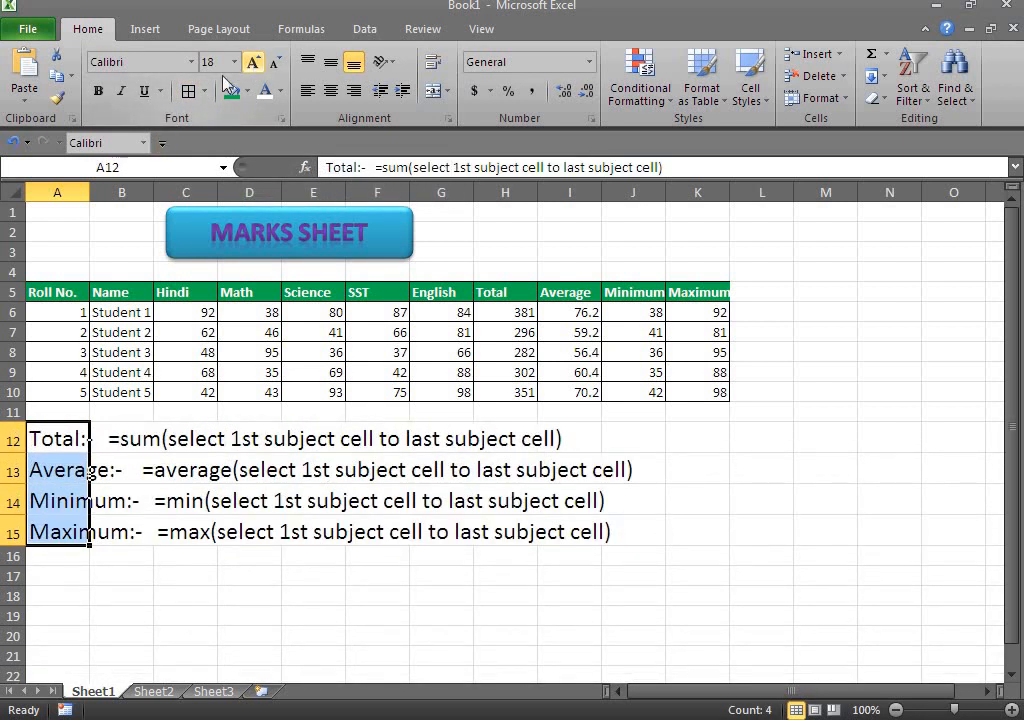
click(98, 91)
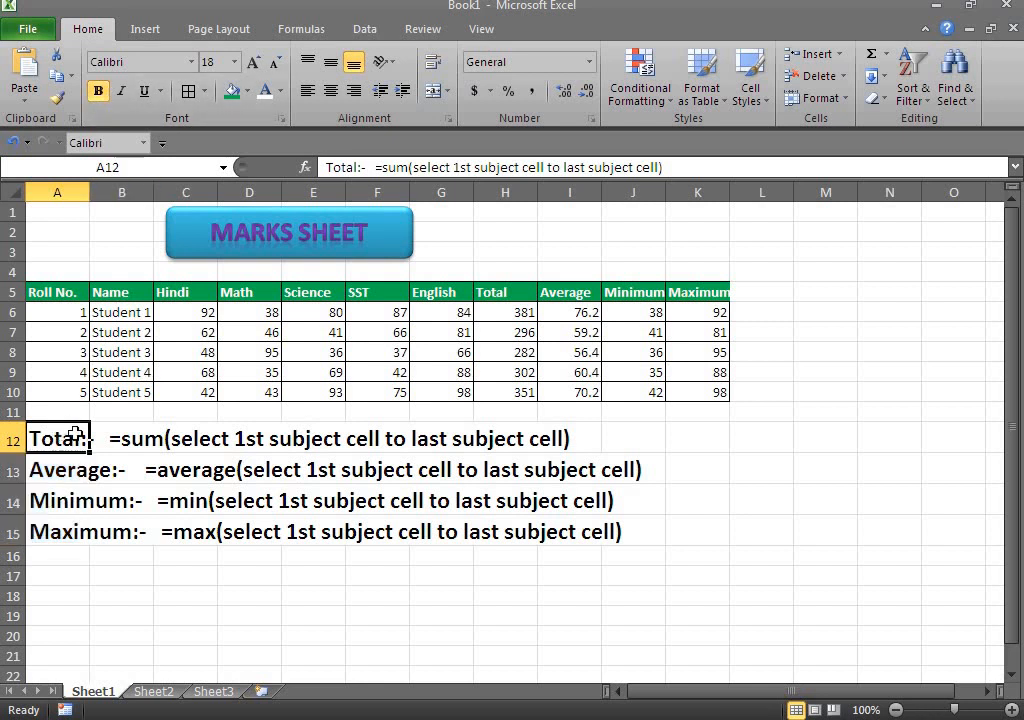
Merge the cells of each note row across columns A to J in the range A12:J15
drag(75, 430, 645, 532)
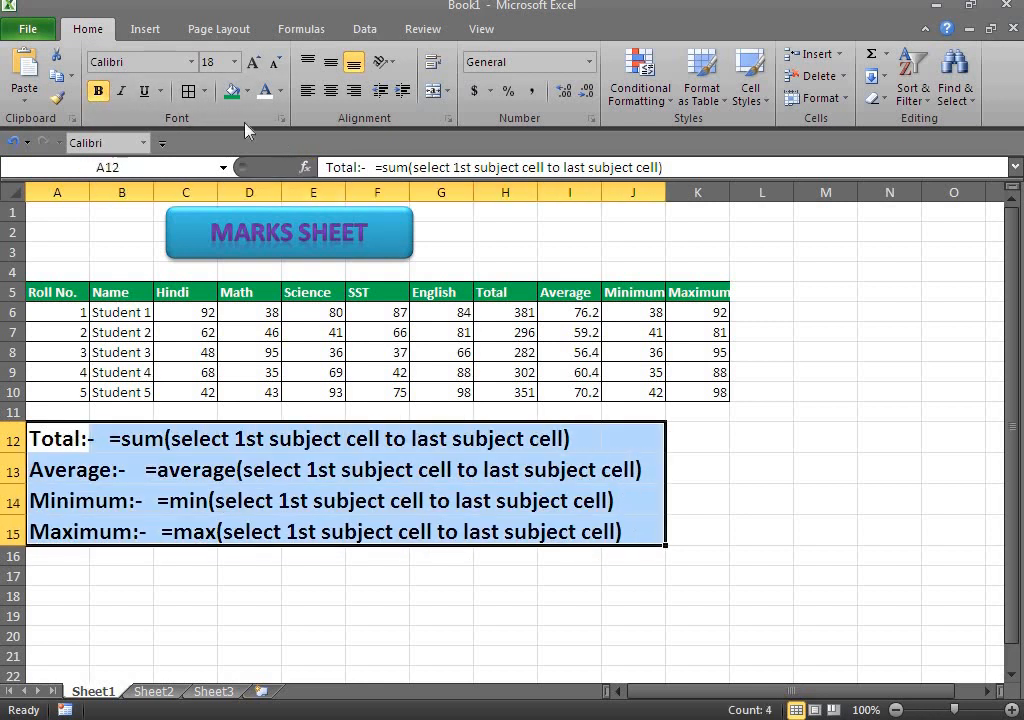
click(448, 91)
click(466, 137)
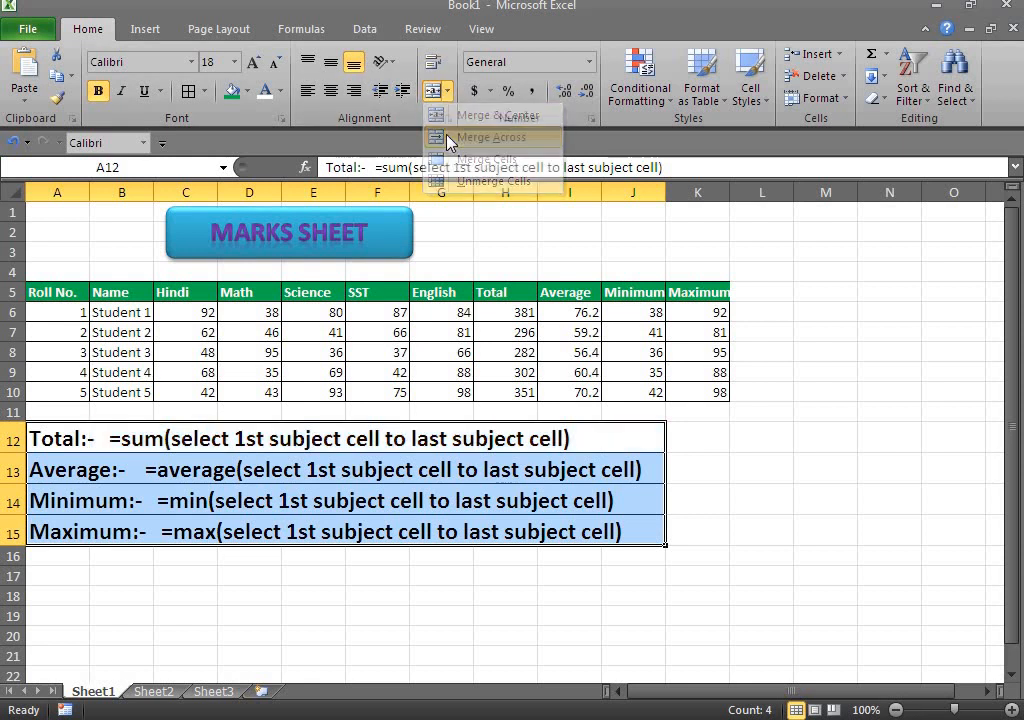